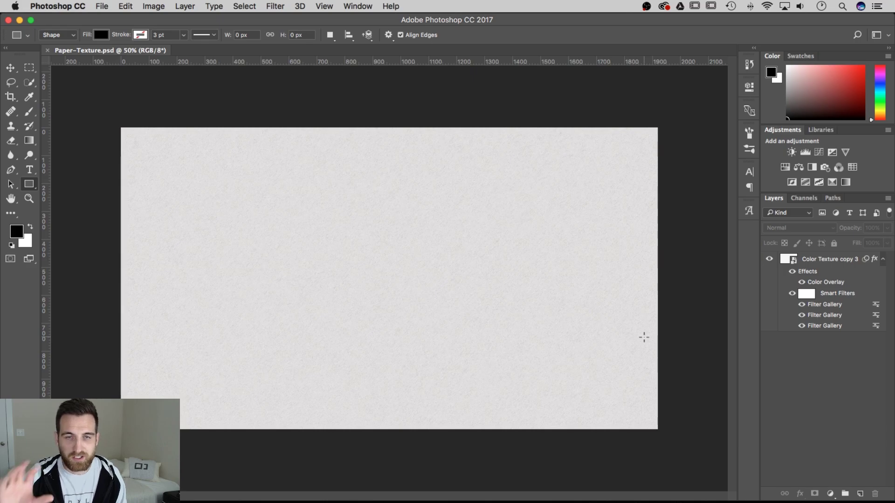
# View the paper texture at 100% and toggle both Filter Gallery effects off and on to compare.
pyautogui.press('super+1')
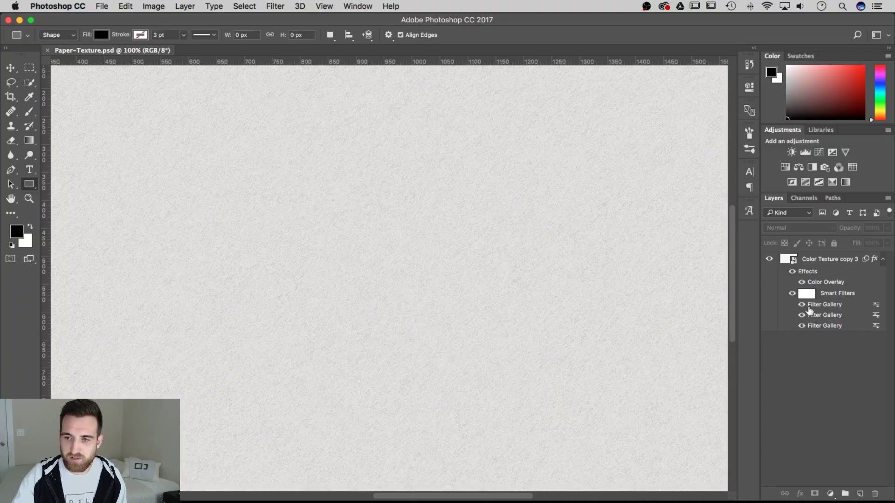
pyautogui.click(802, 306)
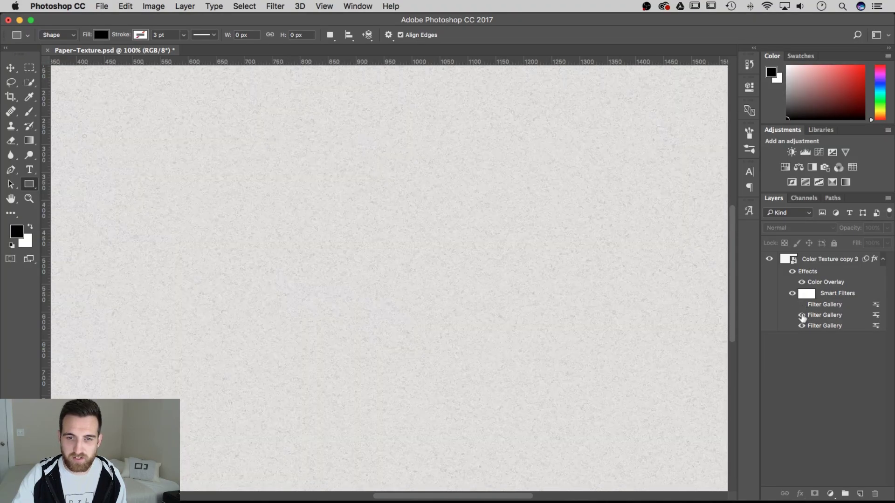
pyautogui.click(801, 315)
pyautogui.click(802, 316)
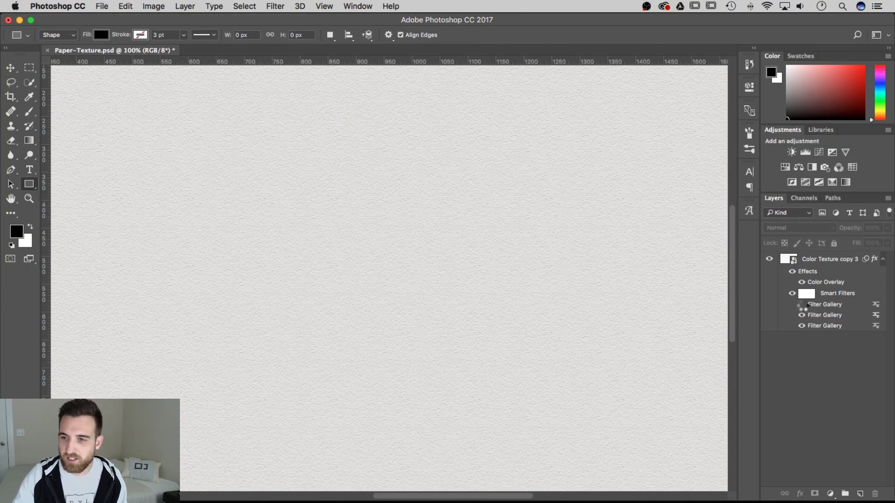
pyautogui.click(802, 305)
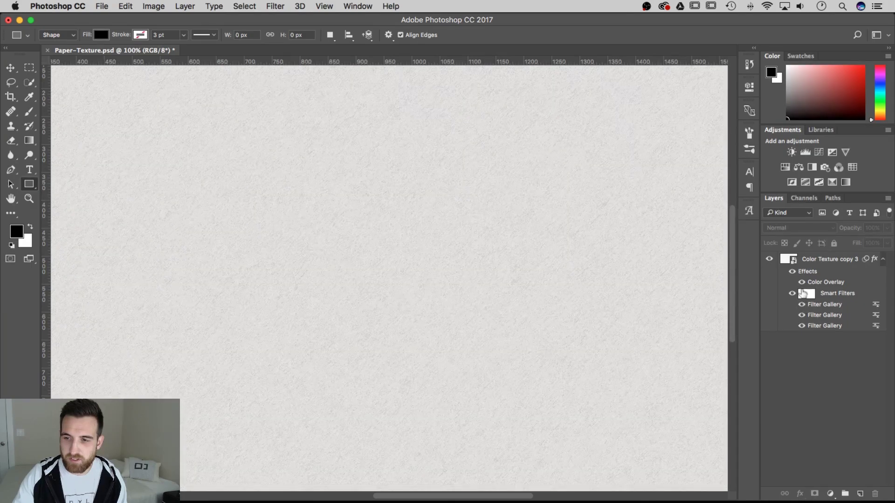
# Change the Color Overlay to a pale light cyan, apply it, and zoom back out.
pyautogui.doubleClick(817, 282)
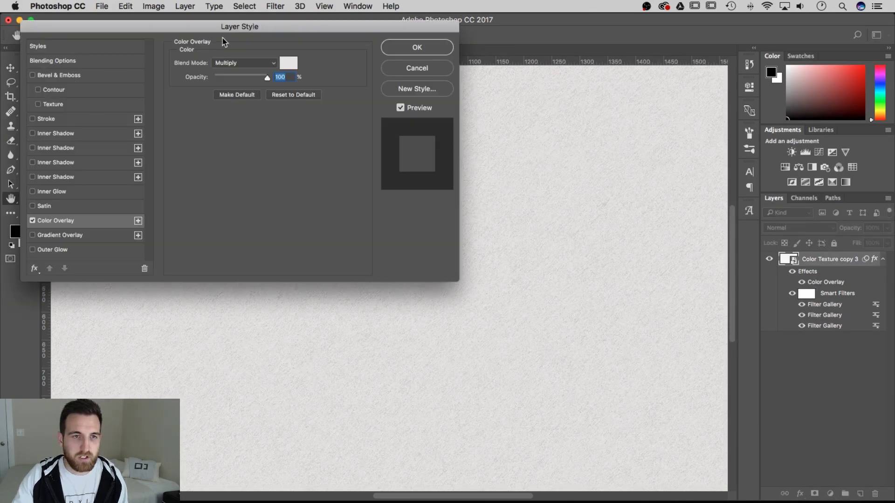
pyautogui.click(294, 62)
pyautogui.moveTo(222, 124)
pyautogui.mouseDown()
pyautogui.moveTo(182, 115)
pyautogui.moveTo(156, 93)
pyautogui.mouseUp()
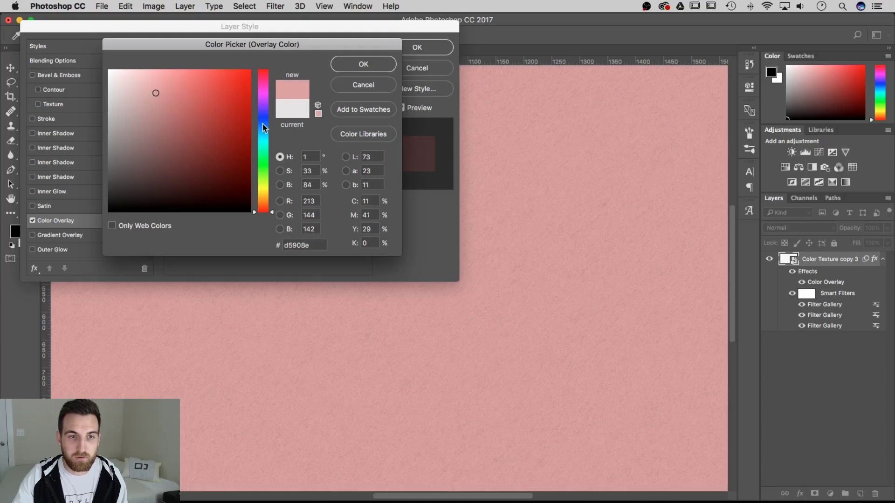
pyautogui.moveTo(262, 124); pyautogui.dragTo(260, 138)
pyautogui.click(364, 64)
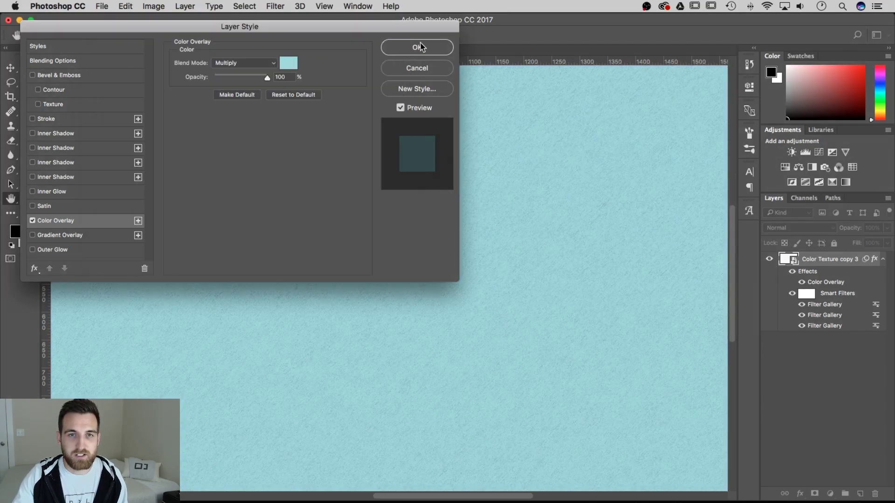
pyautogui.click(417, 47)
pyautogui.press('super+minus')
pyautogui.press('super+minus')
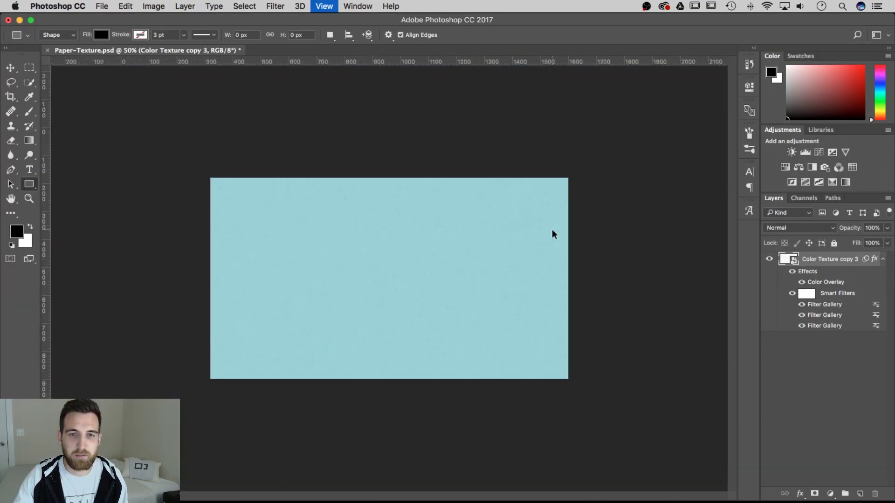
pyautogui.click(126, 7)
# Create a new 1920 × 1080 px, 72 ppi document with a white background.
pyautogui.click(105, 19)
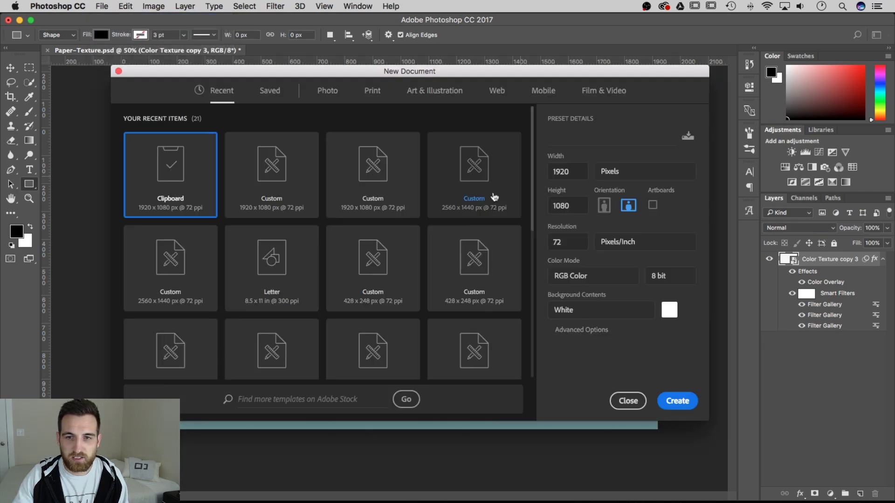
pyautogui.click(569, 170)
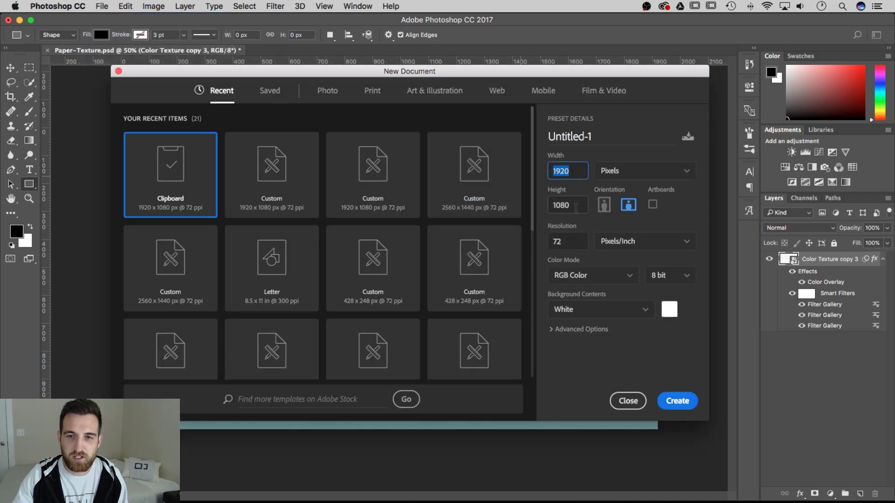
pyautogui.press('Tab')
pyautogui.press('Tab')
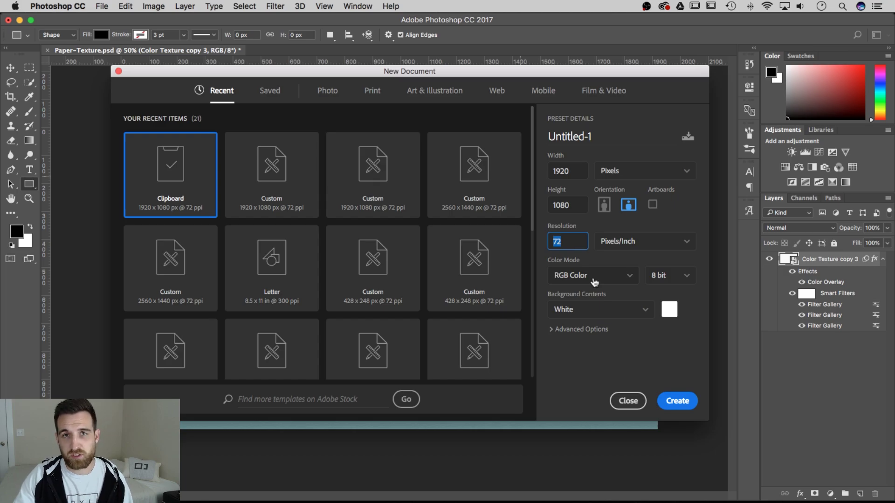
pyautogui.click(678, 402)
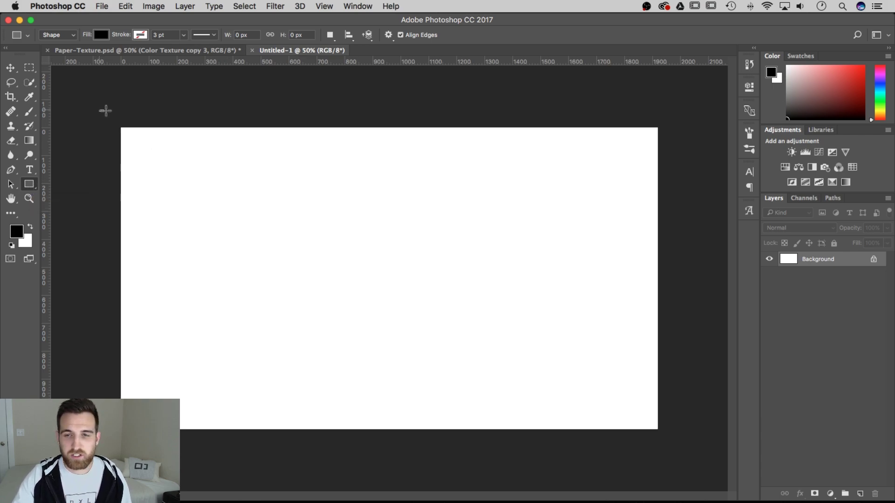
# Draw a rectangle over the entire canvas and give it a near-white f9f9f9 fill.
pyautogui.moveTo(99, 110); pyautogui.dragTo(683, 447)
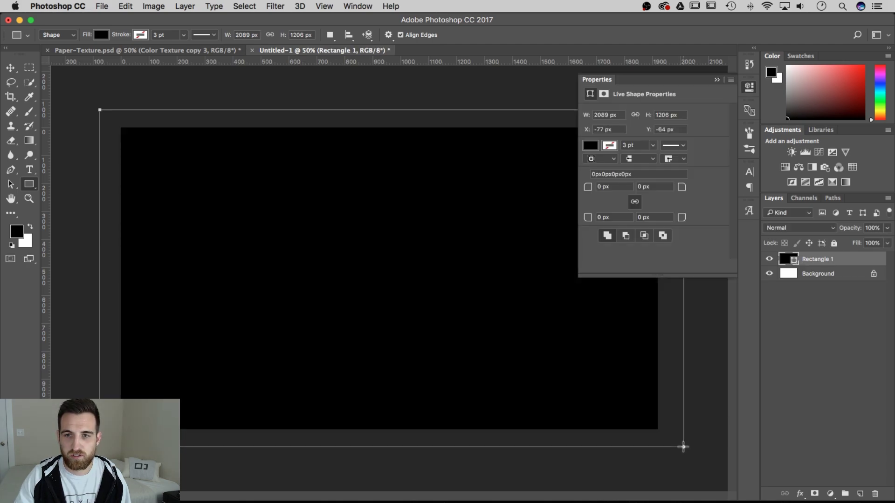
pyautogui.click(591, 147)
pyautogui.click(697, 167)
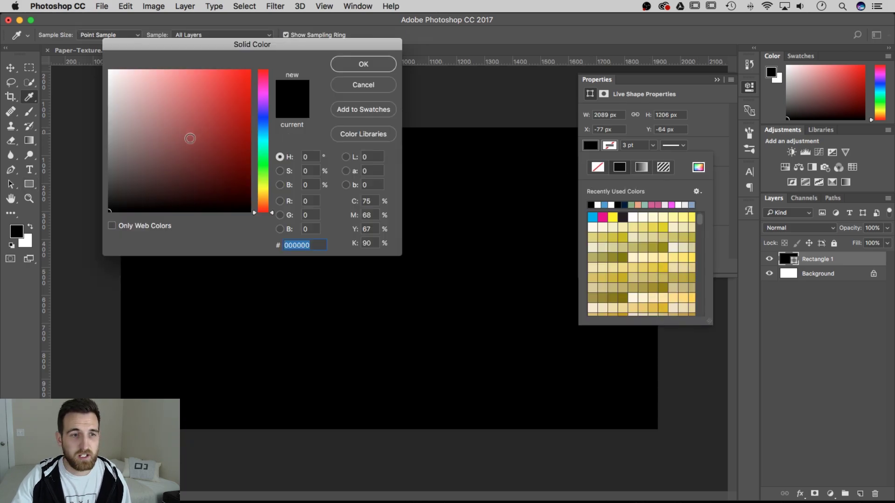
pyautogui.moveTo(133, 103); pyautogui.dragTo(90, 73)
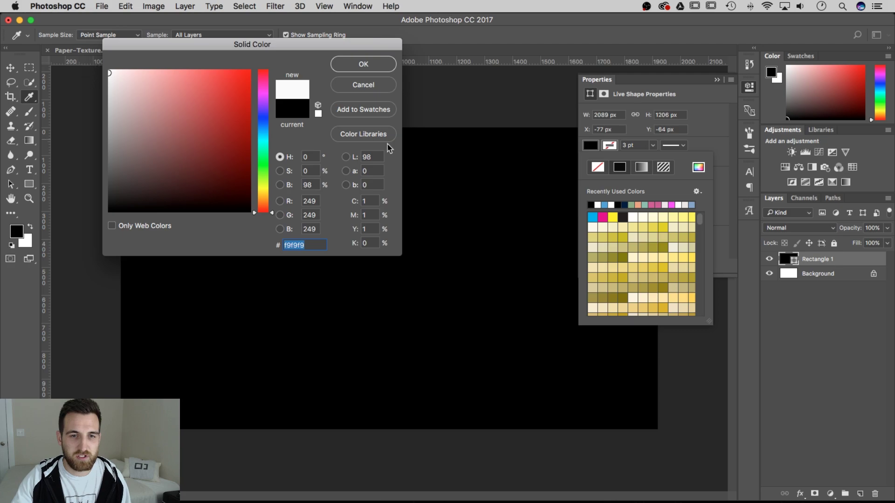
pyautogui.click(375, 158)
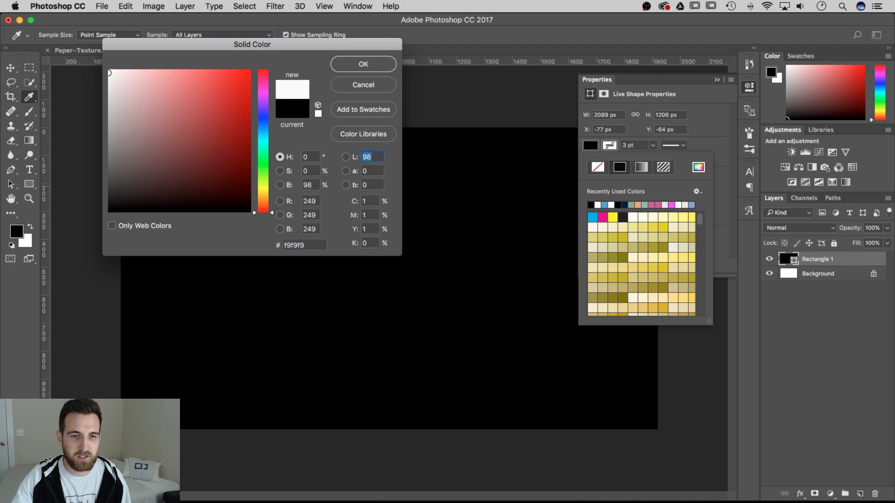
pyautogui.click(290, 186)
pyautogui.click(373, 157)
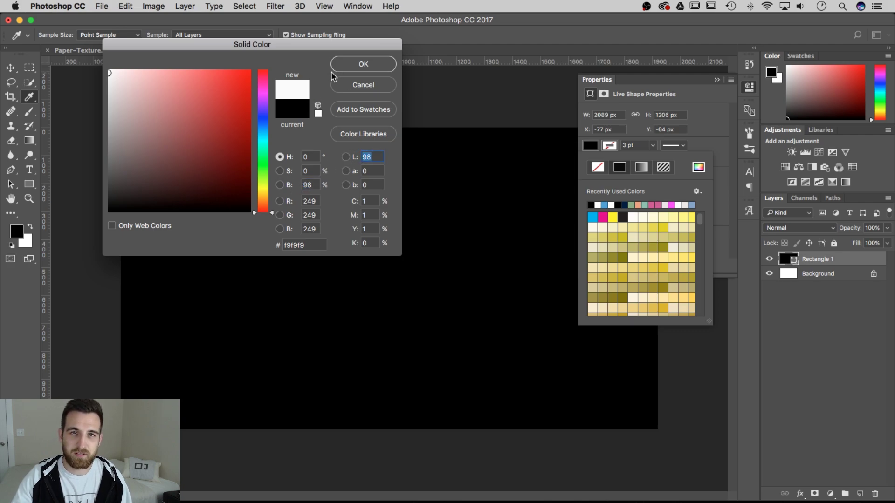
pyautogui.click(363, 66)
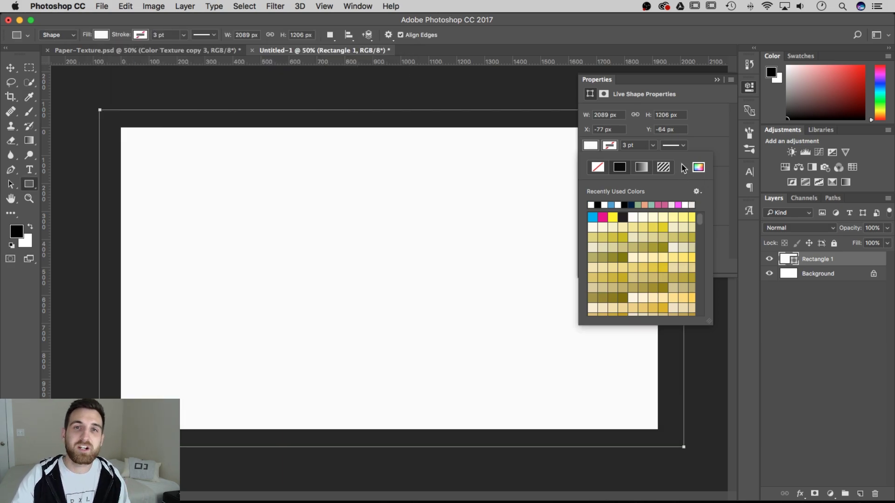
pyautogui.click(715, 83)
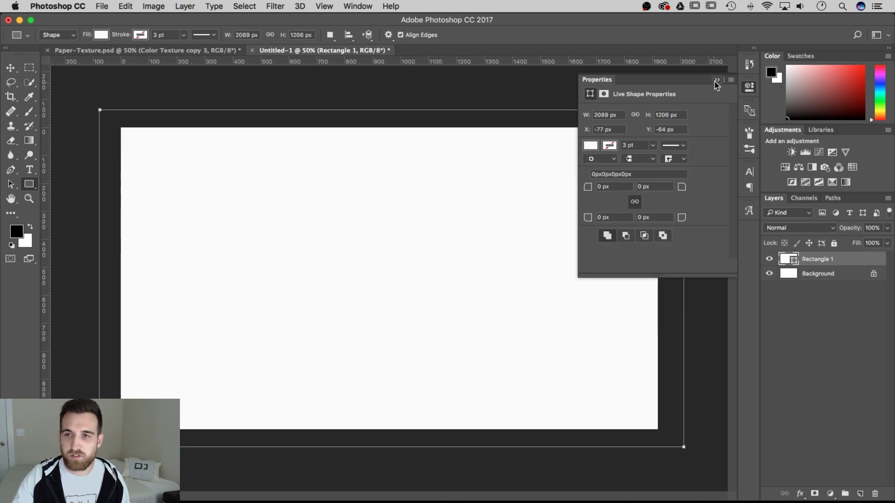
pyautogui.click(715, 83)
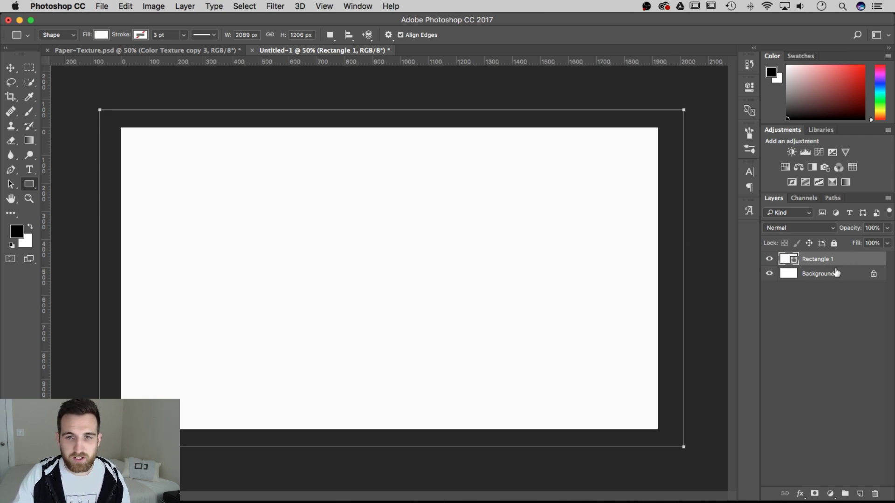
# Unlock the Background into Layer 0 and delete it, leaving only Rectangle 1.
pyautogui.click(846, 278)
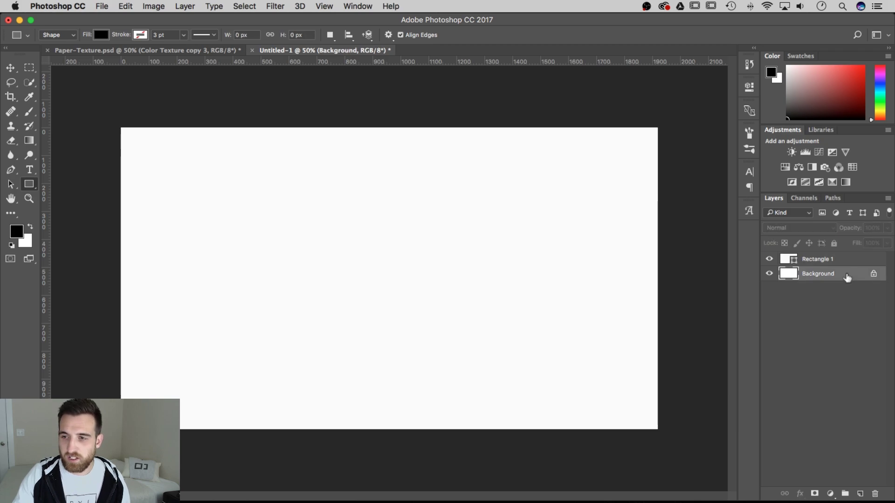
pyautogui.doubleClick(847, 278)
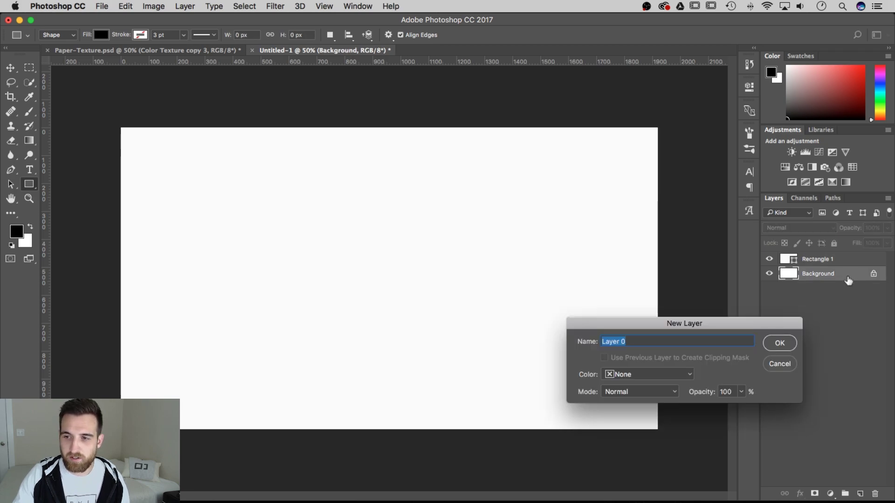
pyautogui.click(782, 345)
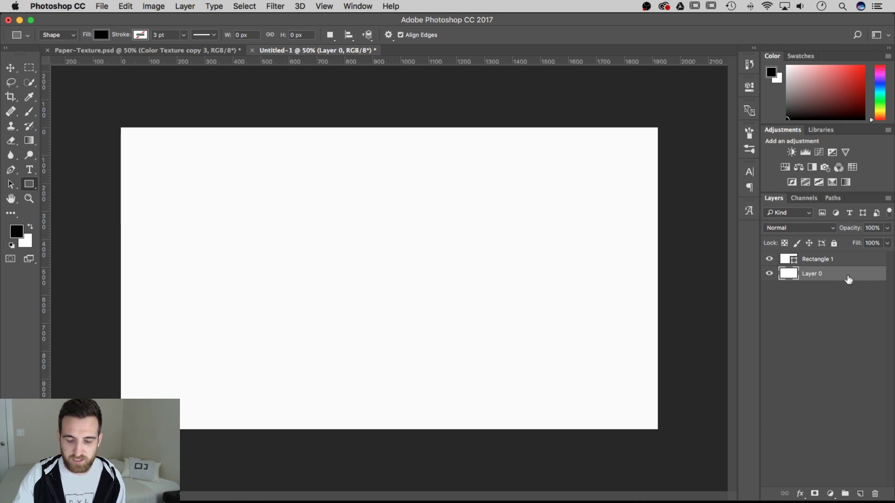
pyautogui.moveTo(849, 279); pyautogui.dragTo(877, 491)
# Convert the Rectangle 1 layer into a Smart Object ready for smart filters.
pyautogui.click(834, 260)
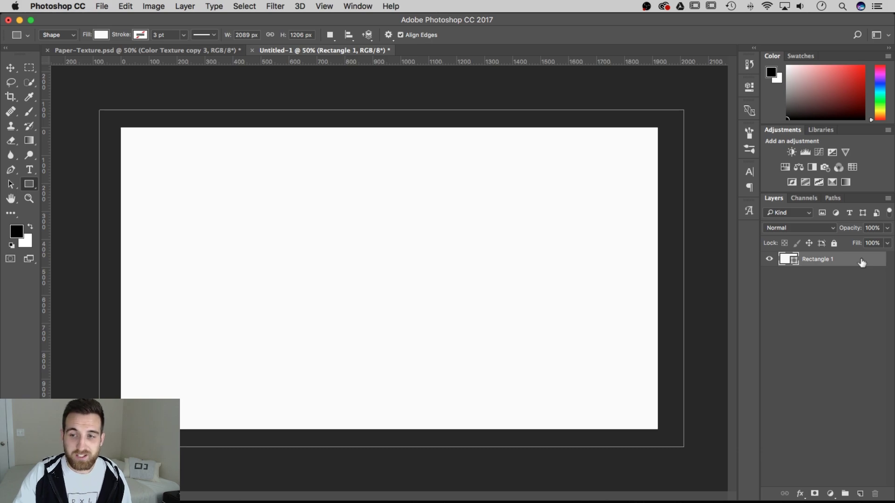
pyautogui.rightClick(847, 262)
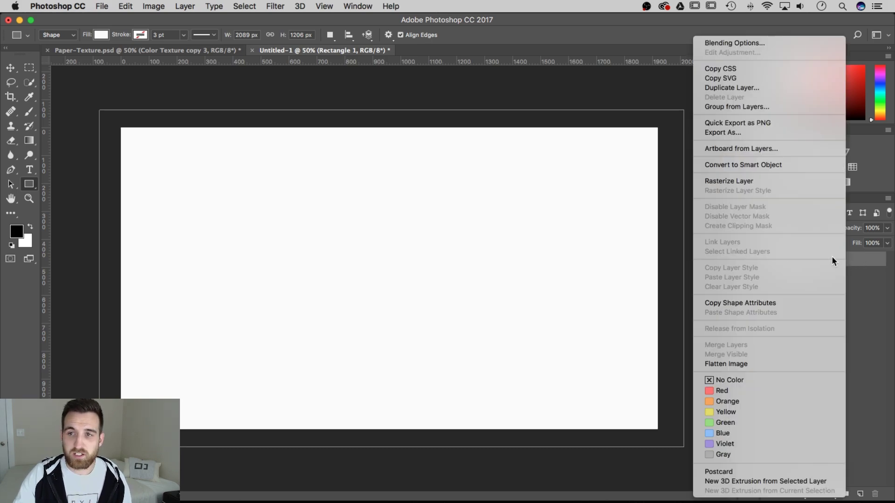
pyautogui.click(709, 168)
pyautogui.click(275, 7)
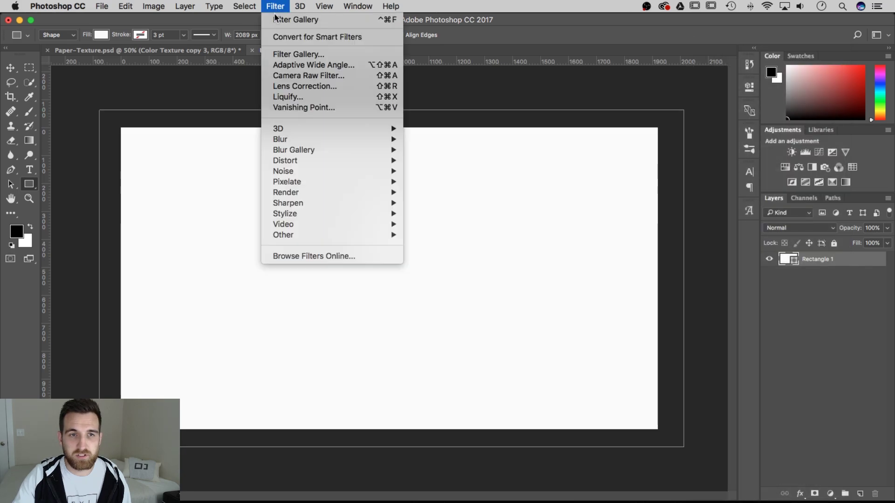
pyautogui.click(295, 37)
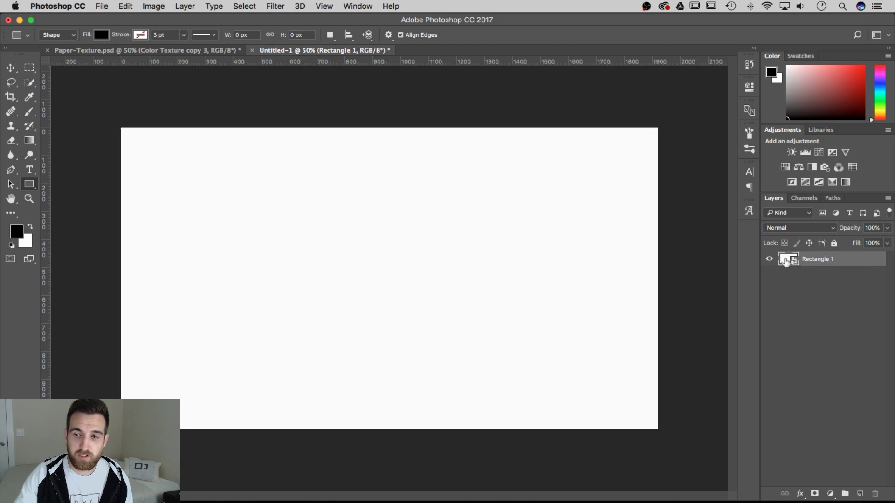
pyautogui.doubleClick(786, 261)
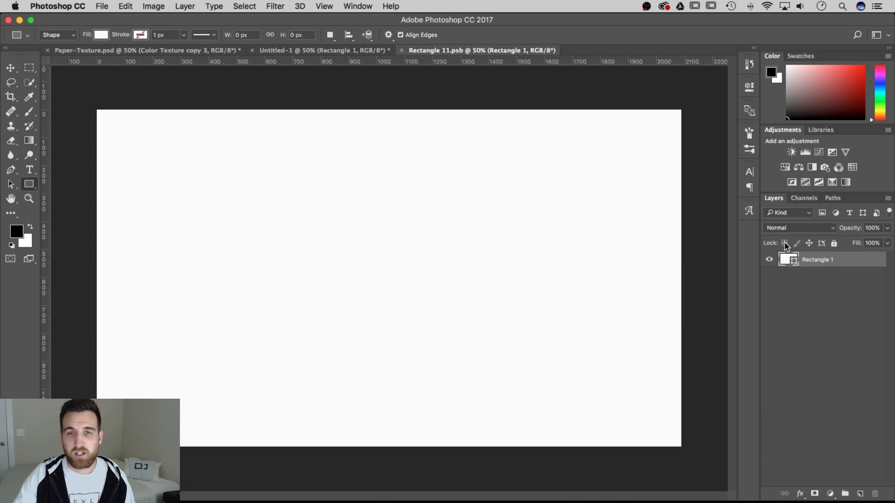
pyautogui.doubleClick(787, 261)
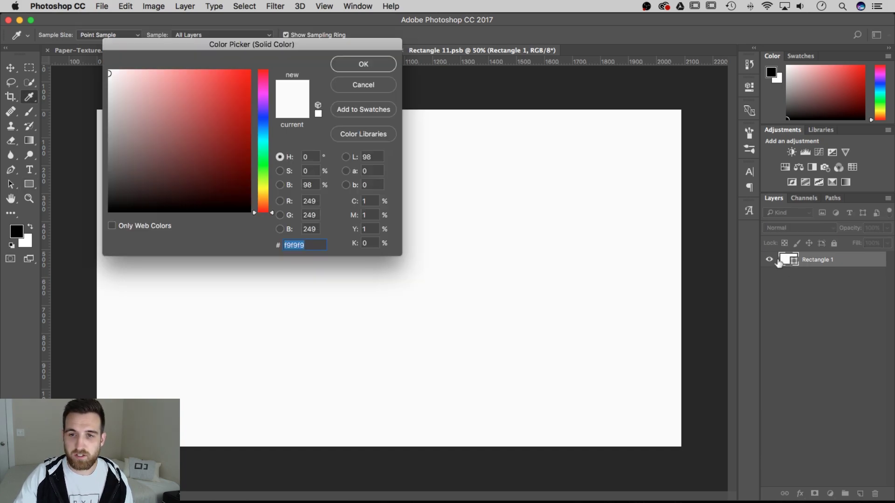
pyautogui.click(379, 85)
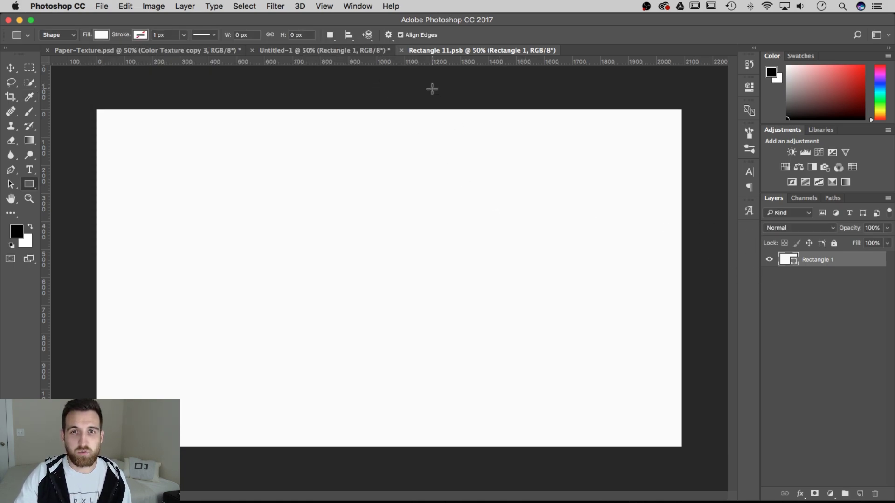
pyautogui.click(401, 50)
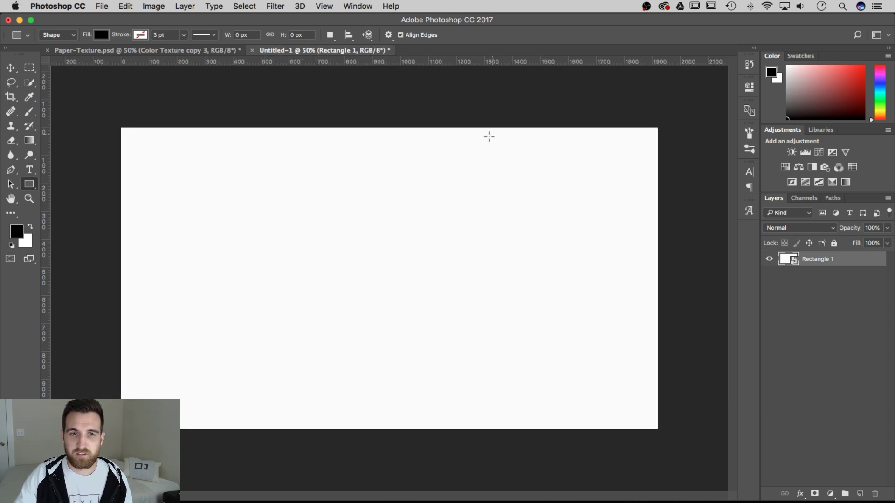
# Add a Color Overlay effect to Rectangle 1 using the Multiply blend mode.
pyautogui.doubleClick(868, 262)
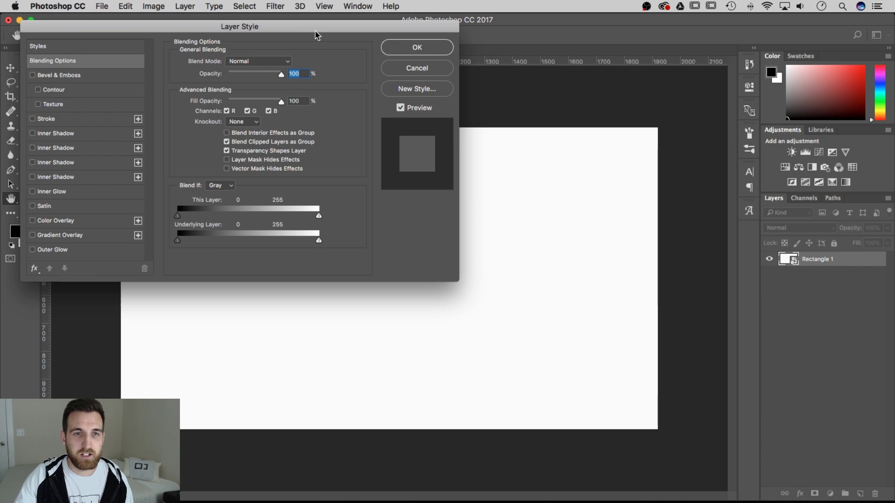
pyautogui.moveTo(315, 31); pyautogui.dragTo(425, 90)
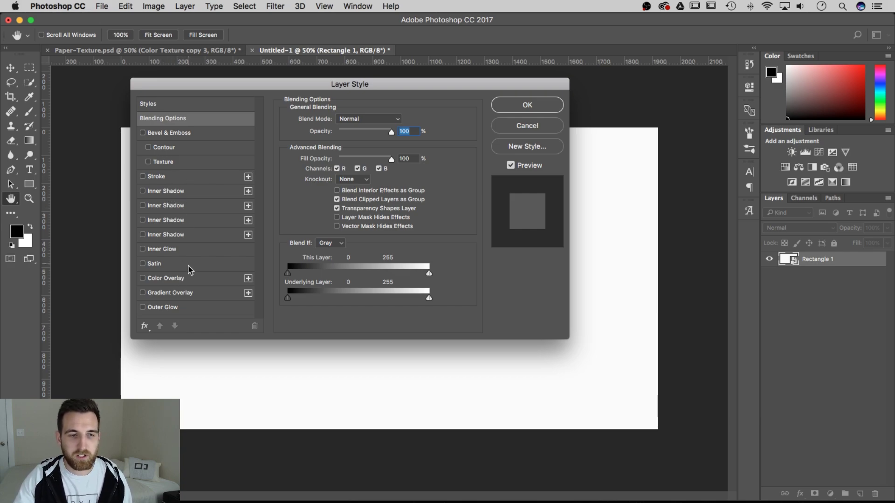
pyautogui.click(167, 279)
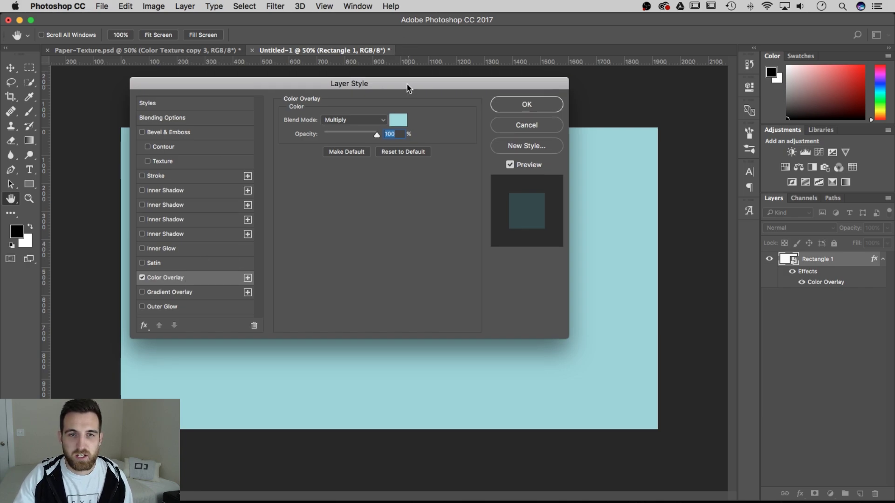
pyautogui.moveTo(410, 85); pyautogui.dragTo(373, 79)
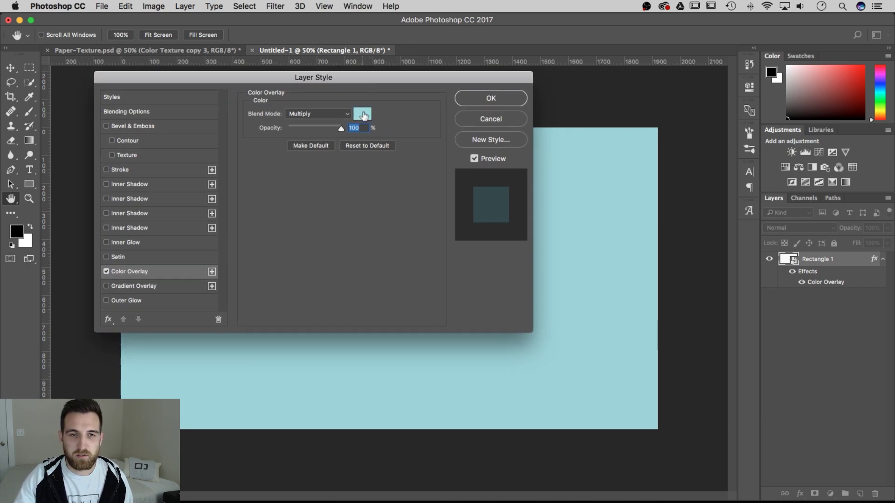
pyautogui.click(347, 114)
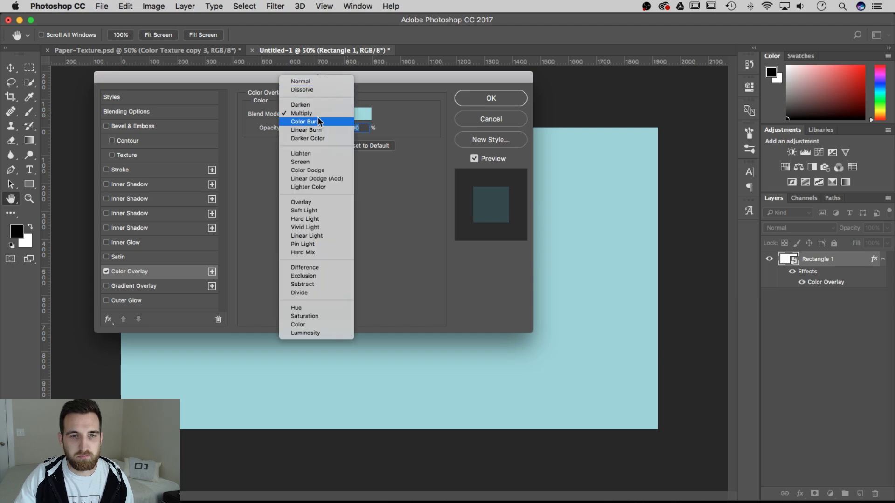
pyautogui.click(320, 81)
pyautogui.click(347, 115)
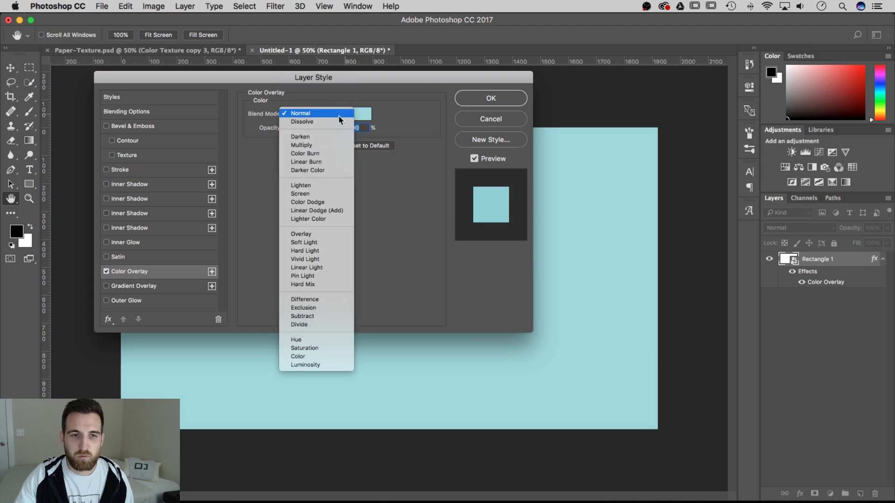
pyautogui.click(329, 145)
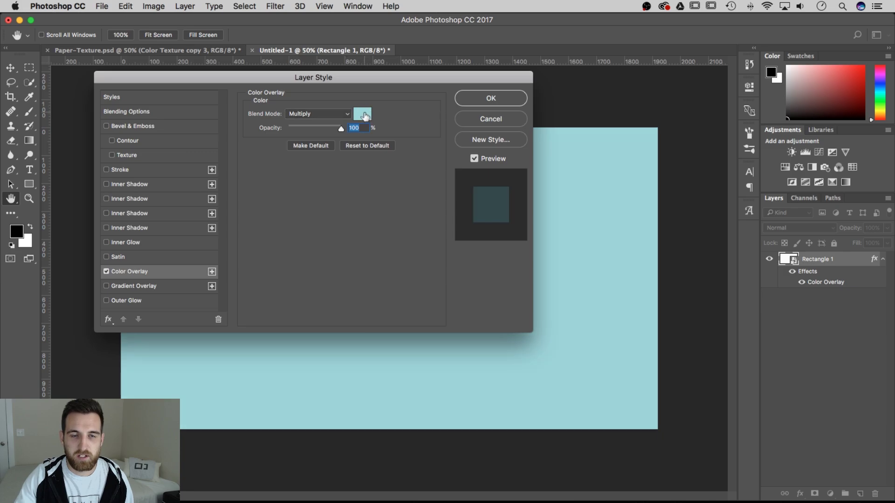
# Set the overlay colour to grey bfbfbf, apply it, and toggle it to compare.
pyautogui.click(364, 114)
pyautogui.moveTo(150, 92)
pyautogui.mouseDown()
pyautogui.moveTo(104, 93)
pyautogui.moveTo(91, 142)
pyautogui.moveTo(89, 105)
pyautogui.mouseUp()
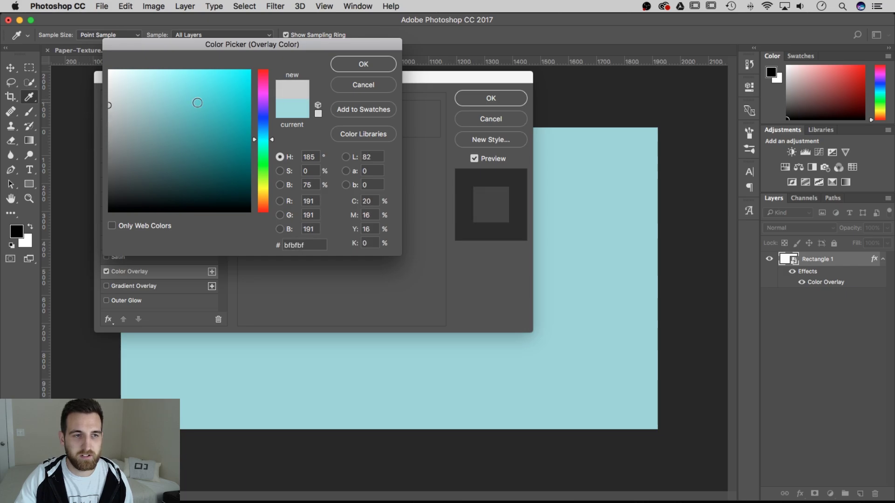
pyautogui.click(363, 64)
pyautogui.click(493, 99)
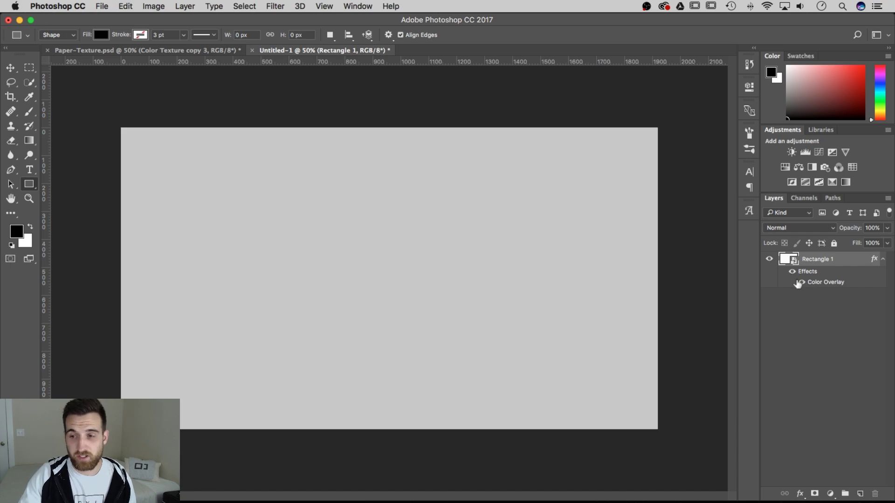
pyautogui.click(802, 283)
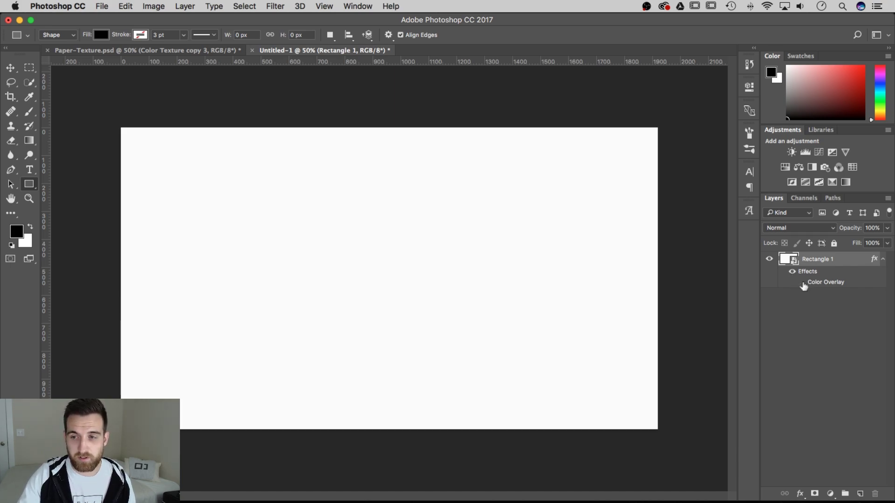
pyautogui.click(802, 283)
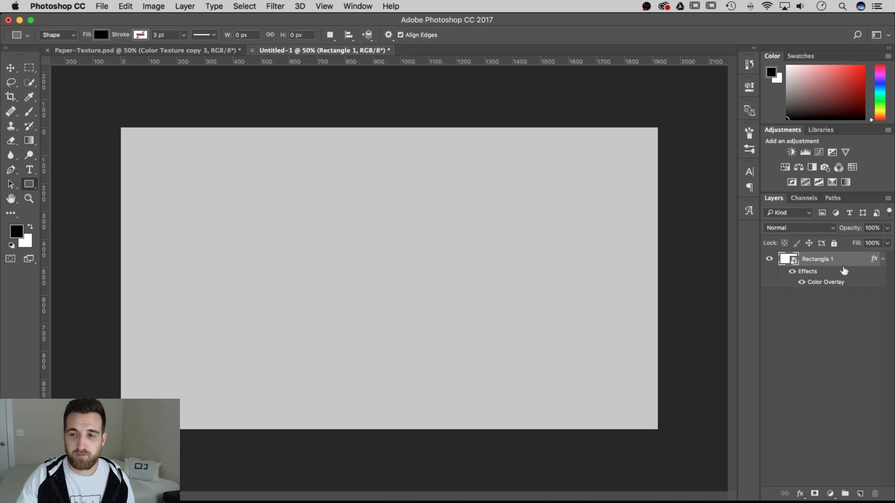
# In the Filter Gallery, choose Texture > Texturizer with Sandstone and set the preview to 50%.
pyautogui.click(275, 6)
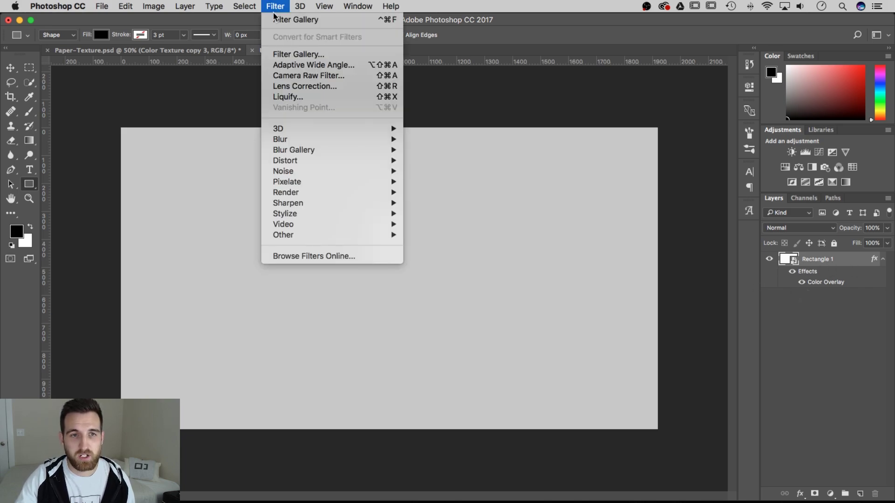
pyautogui.click(291, 55)
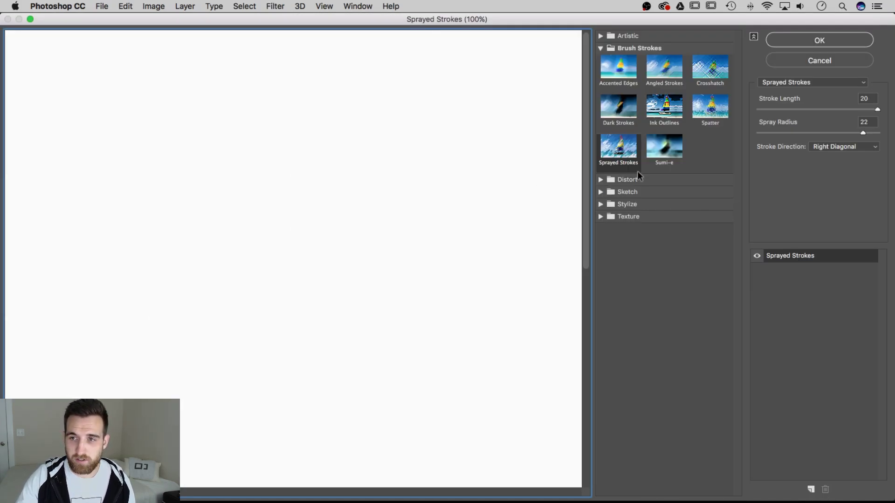
pyautogui.click(600, 48)
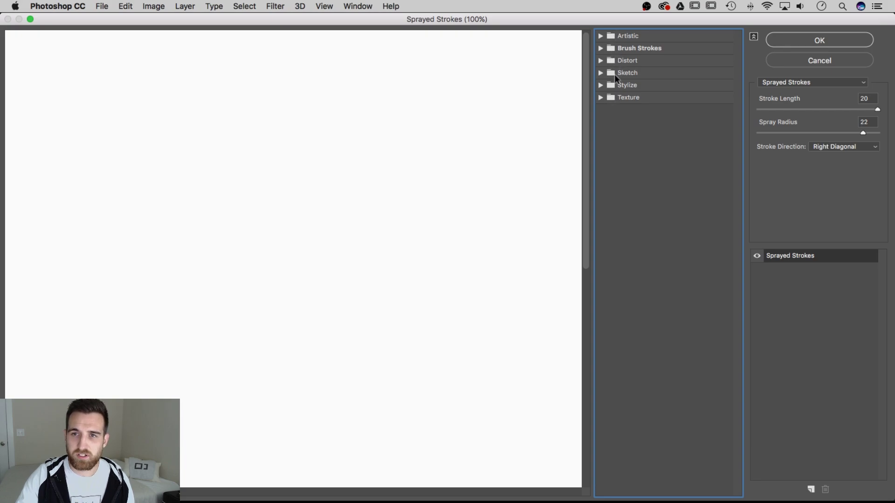
pyautogui.click(600, 97)
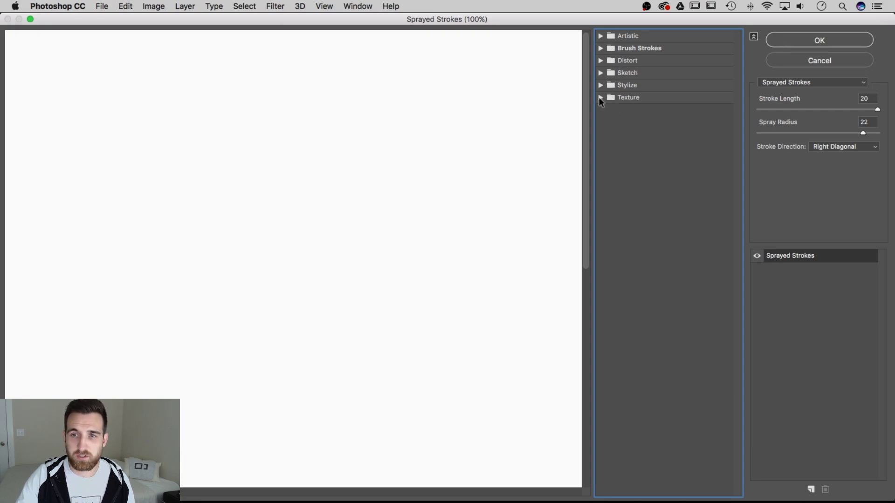
pyautogui.click(715, 158)
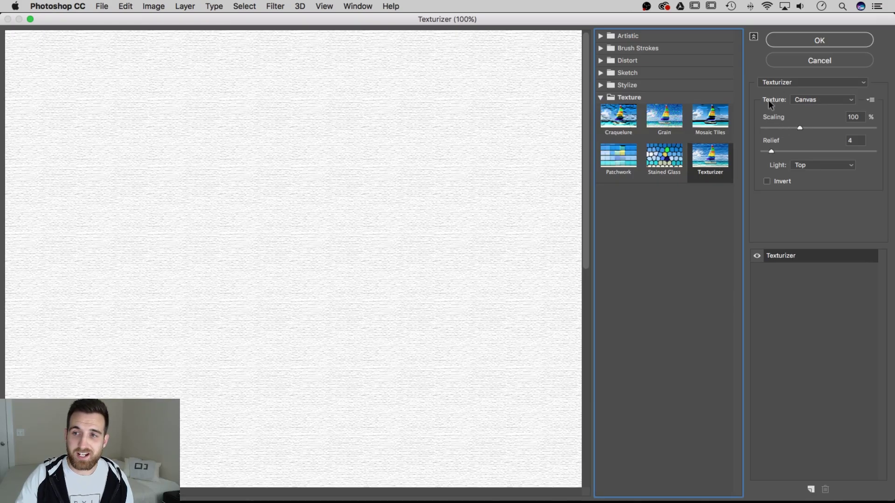
pyautogui.click(846, 100)
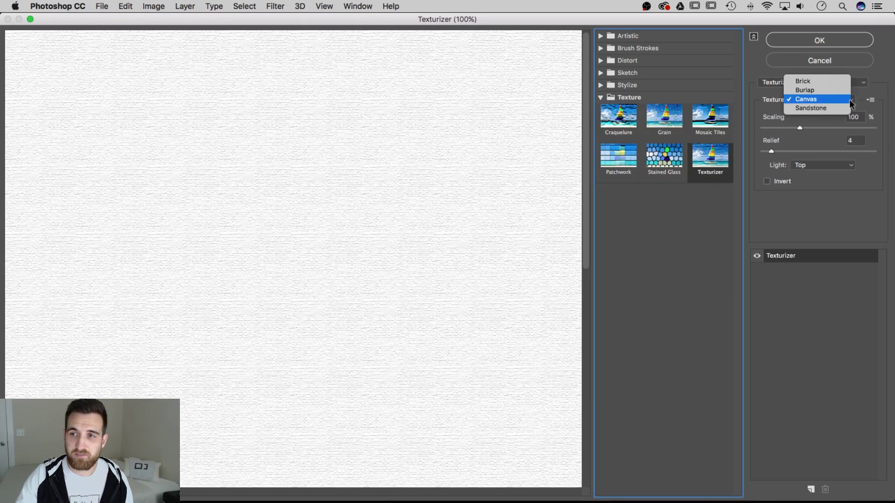
pyautogui.click(840, 107)
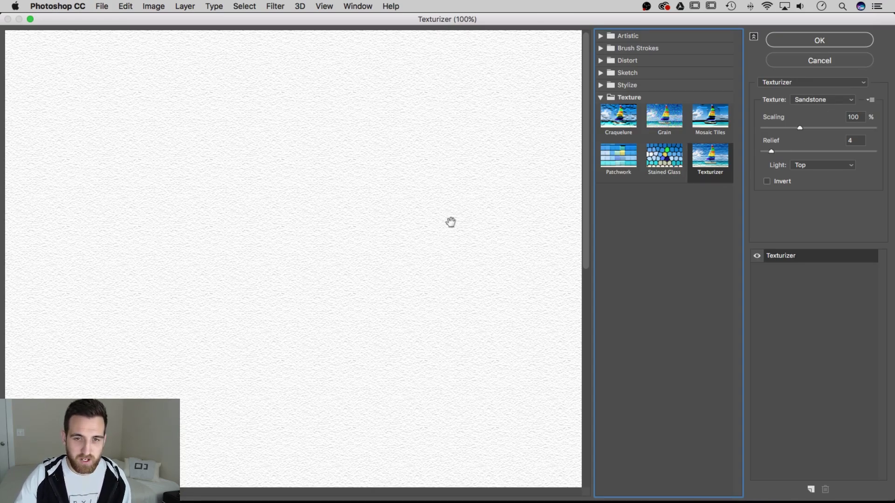
pyautogui.scroll(-5, 279, 200)
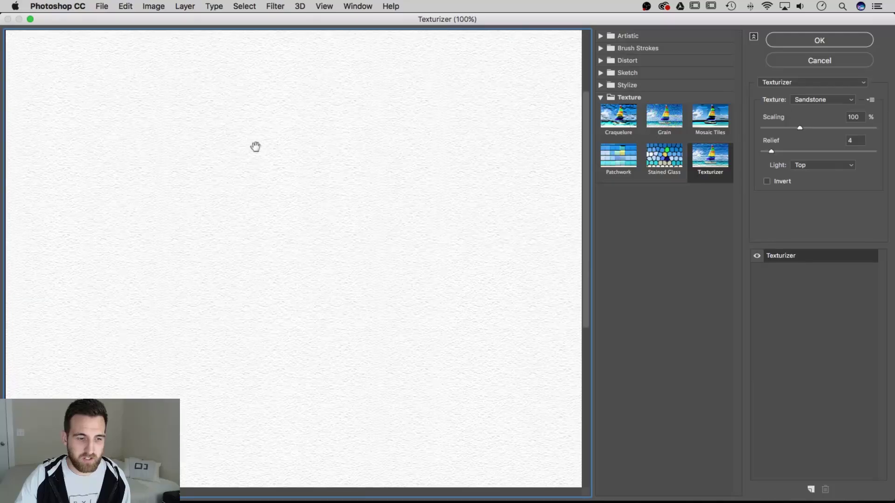
pyautogui.keyDown('alt'); pyautogui.click(385, 219); pyautogui.keyUp('alt')
pyautogui.keyDown('alt'); pyautogui.click(384, 222); pyautogui.keyUp('alt')
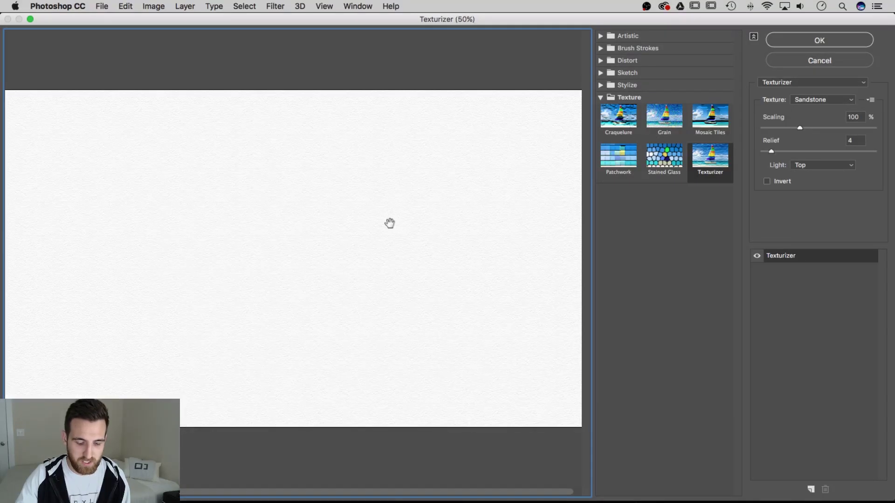
pyautogui.keyDown('alt'); pyautogui.click(394, 226); pyautogui.keyUp('alt')
pyautogui.keyDown('super'); pyautogui.click(420, 227); pyautogui.keyUp('super')
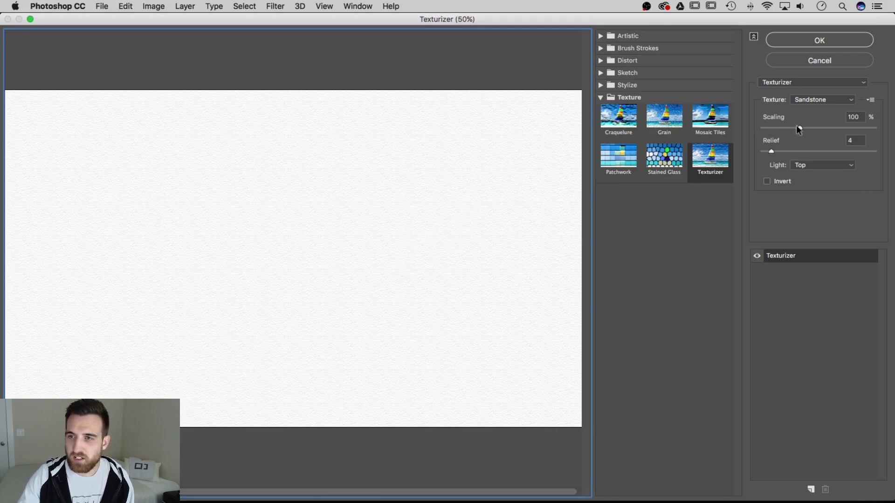
# Set the Sandstone texture scaling to 100% and relief to 5, and apply it.
pyautogui.click(798, 127)
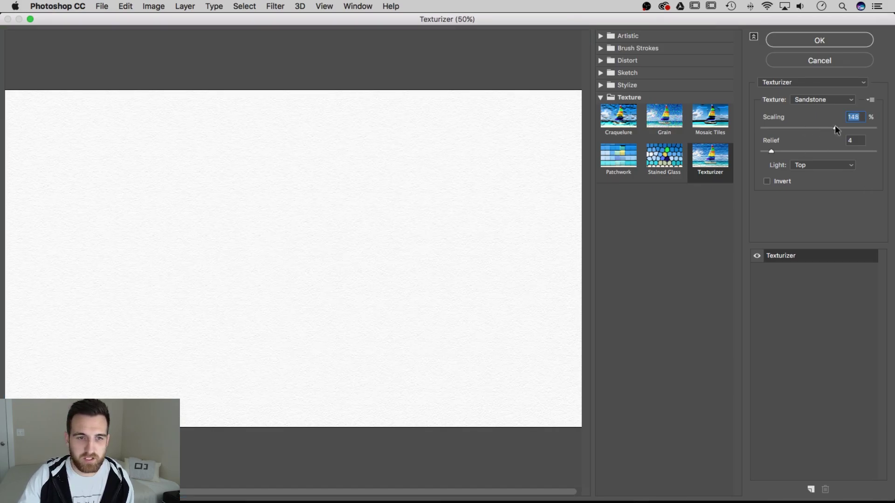
pyautogui.moveTo(835, 125); pyautogui.dragTo(805, 150)
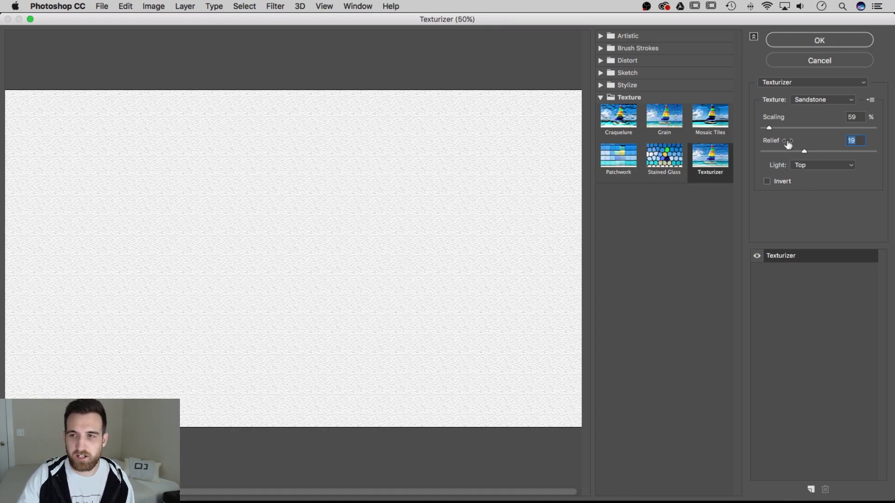
pyautogui.doubleClick(858, 117)
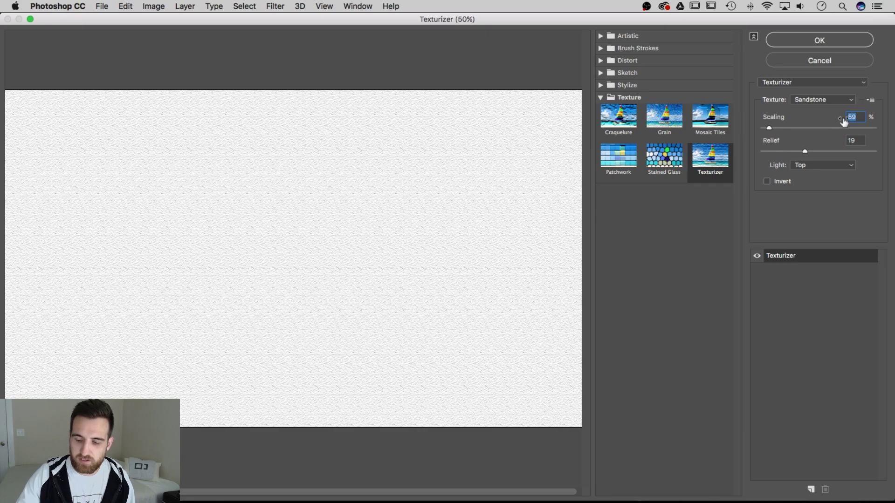
pyautogui.write('100')
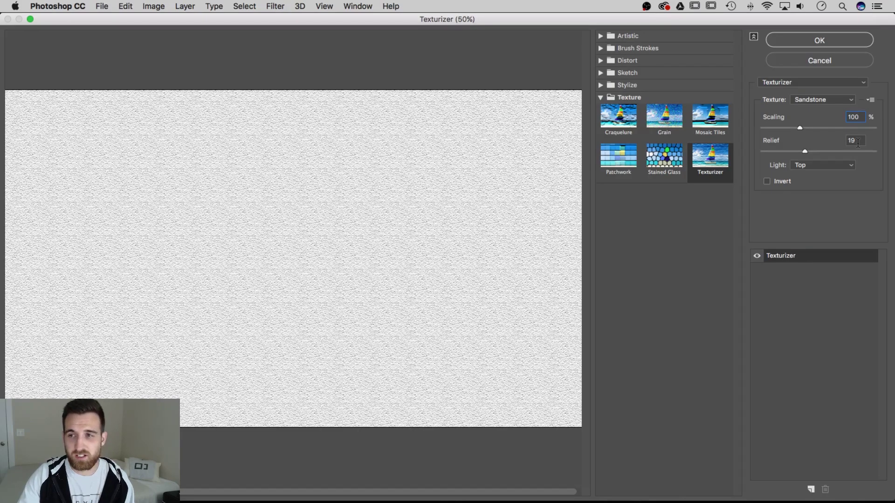
pyautogui.doubleClick(856, 140)
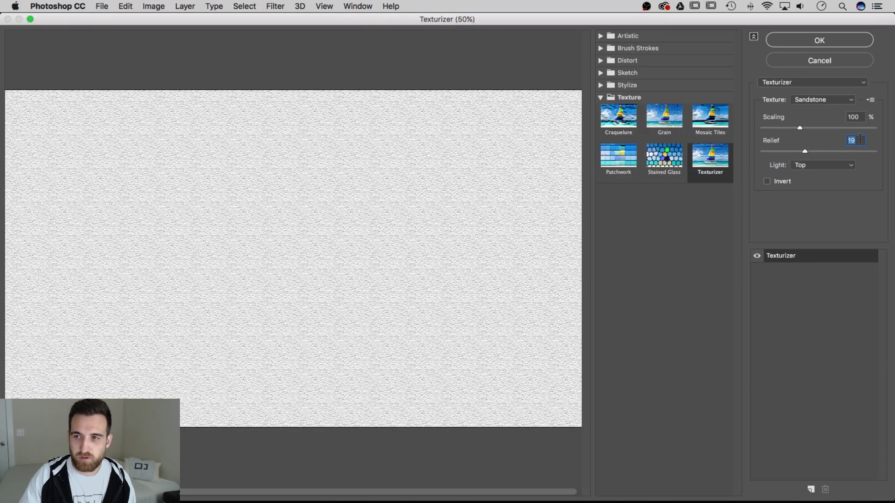
pyautogui.write('5')
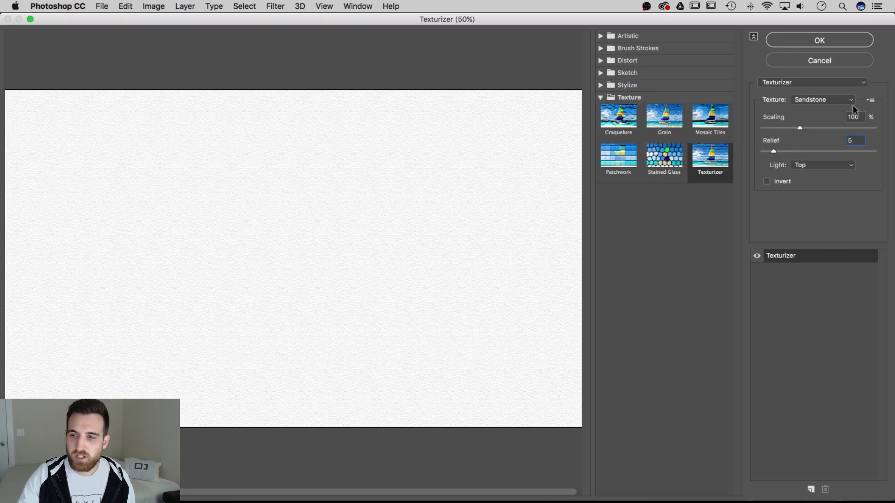
pyautogui.click(819, 40)
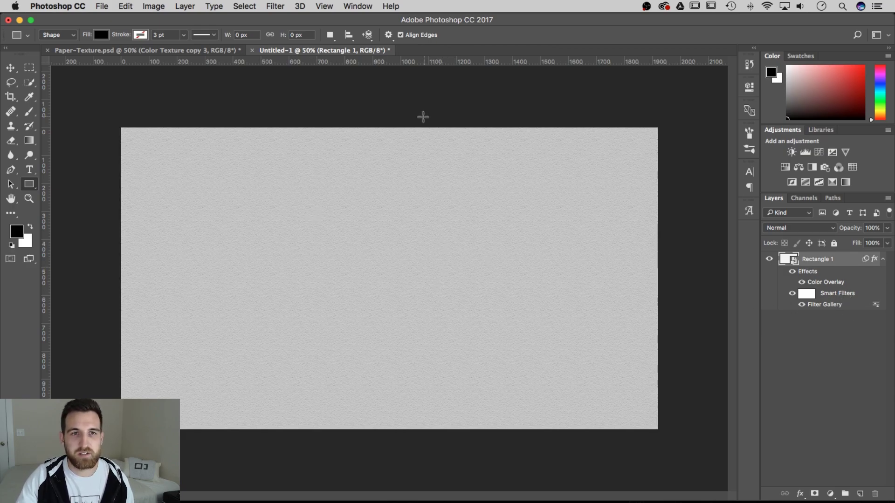
pyautogui.click(276, 7)
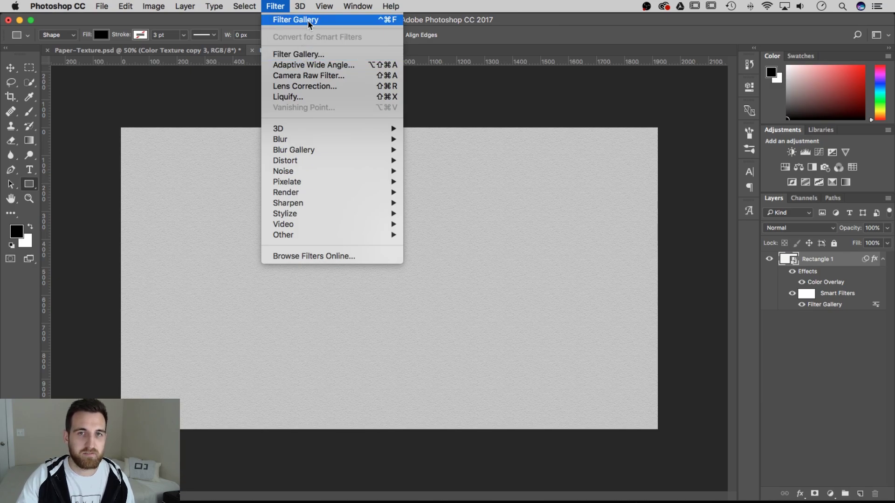
# Apply a Brush Strokes > Spatter filter with spray radius 10 and smoothness 15.
pyautogui.click(323, 56)
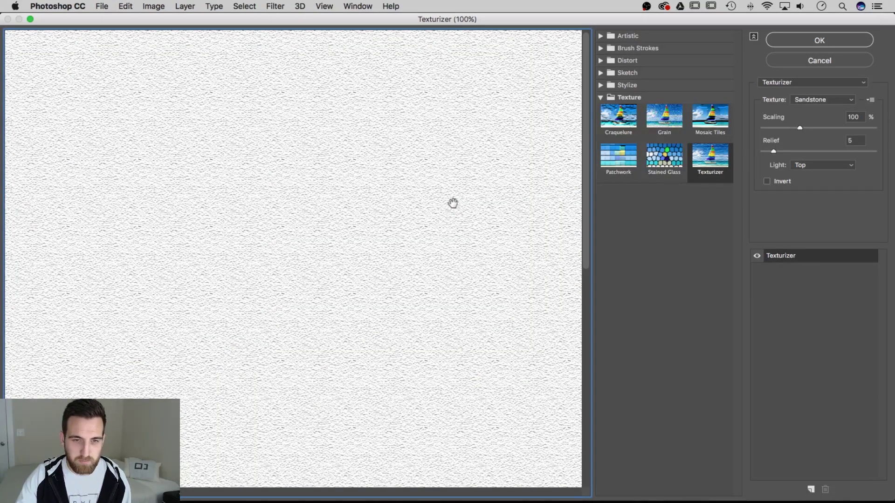
pyautogui.scroll(-2, 452, 203)
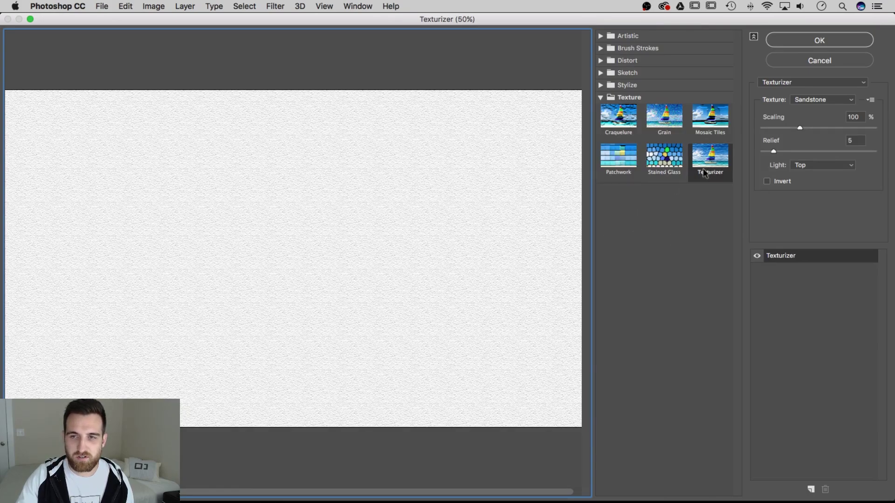
pyautogui.click(601, 98)
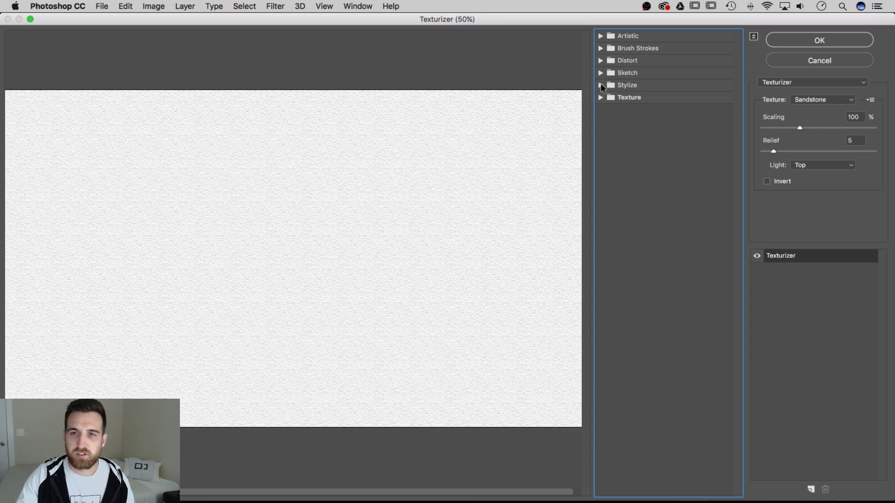
pyautogui.click(601, 48)
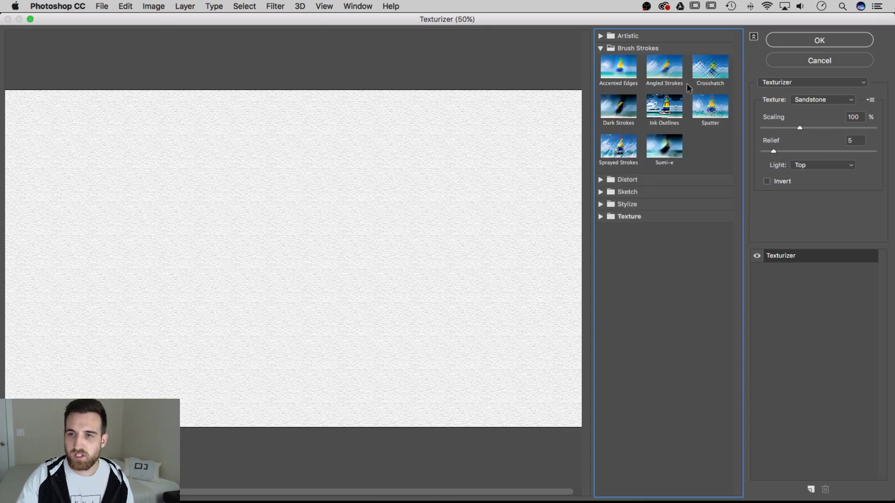
pyautogui.click(712, 111)
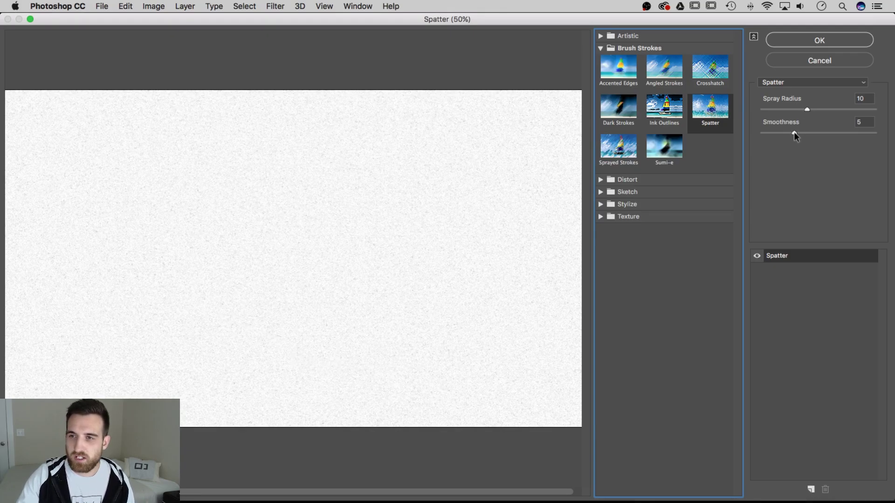
pyautogui.moveTo(794, 133); pyautogui.dragTo(880, 134)
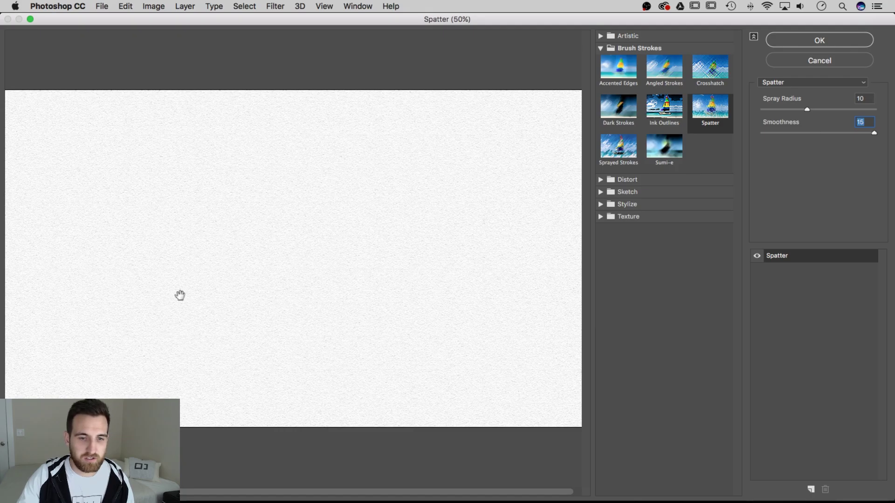
pyautogui.click(803, 40)
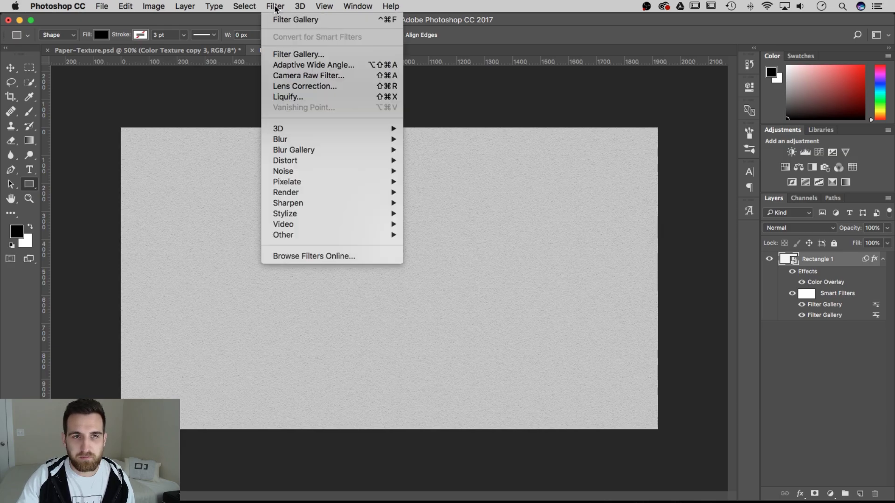
# Apply Sprayed Strokes with stroke length 16, spray radius 18 and right diagonal direction.
pyautogui.click(300, 54)
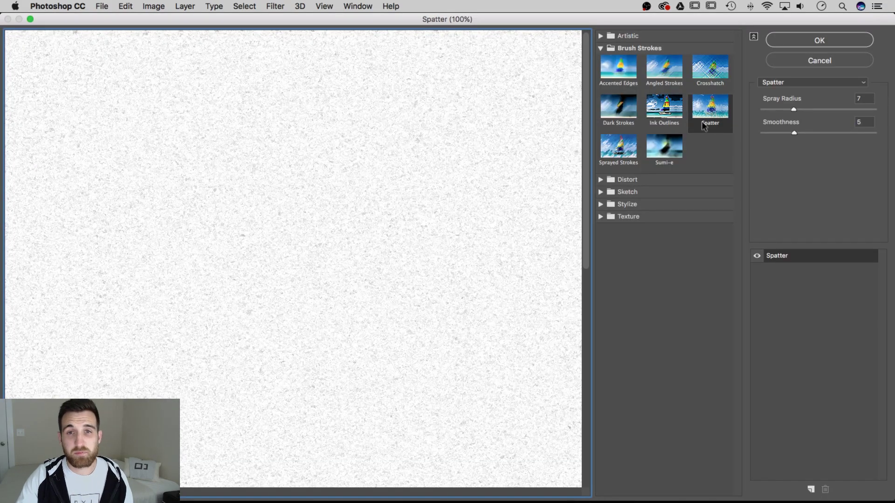
pyautogui.click(621, 152)
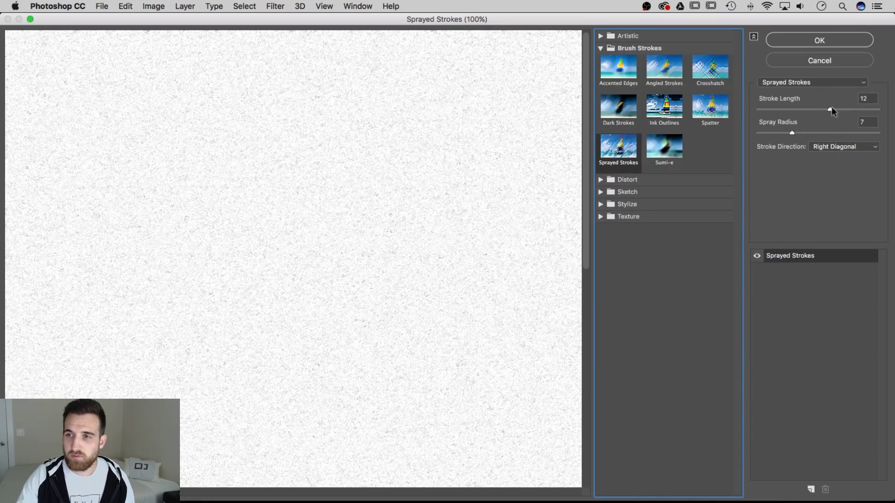
pyautogui.moveTo(832, 108); pyautogui.dragTo(839, 107)
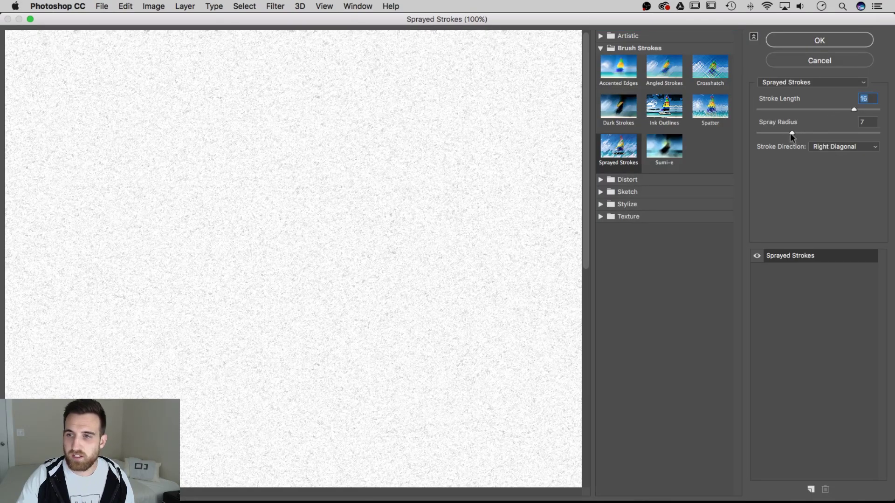
pyautogui.moveTo(791, 132); pyautogui.dragTo(845, 133)
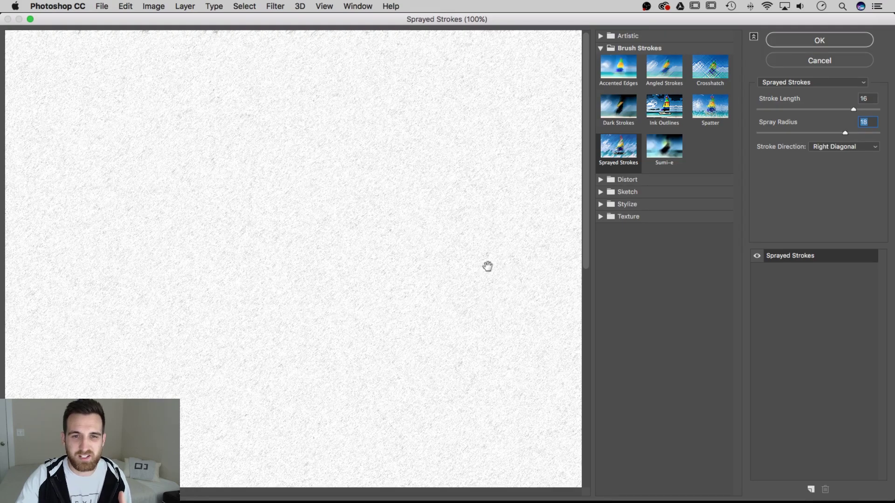
pyautogui.press('super+minus')
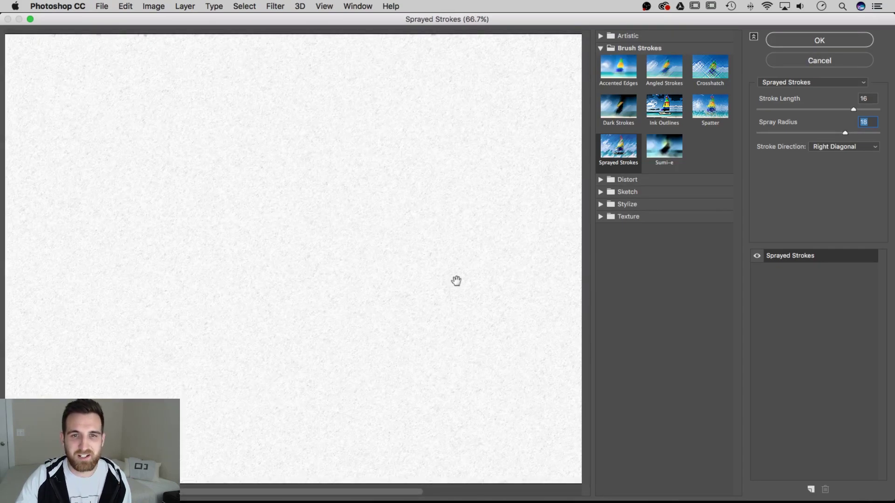
pyautogui.click(819, 41)
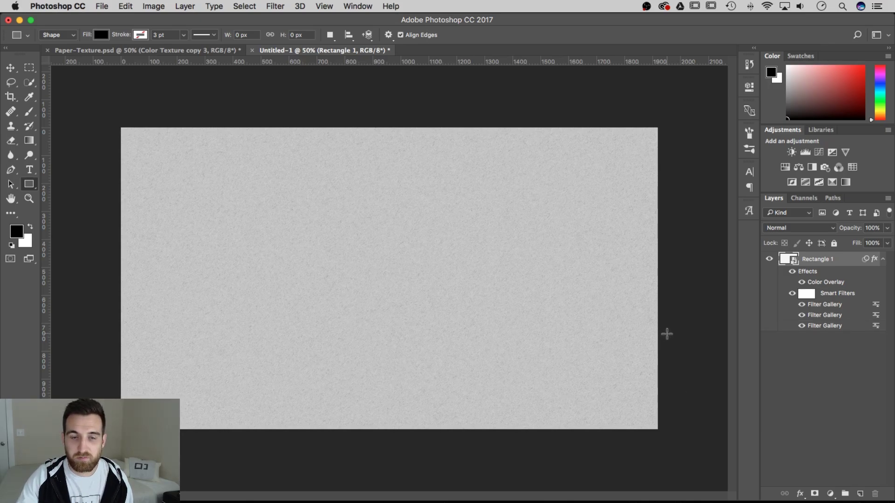
# Recolour the Color Overlay from grey to light blue #90dbe8 and collapse the effects list.
pyautogui.doubleClick(821, 283)
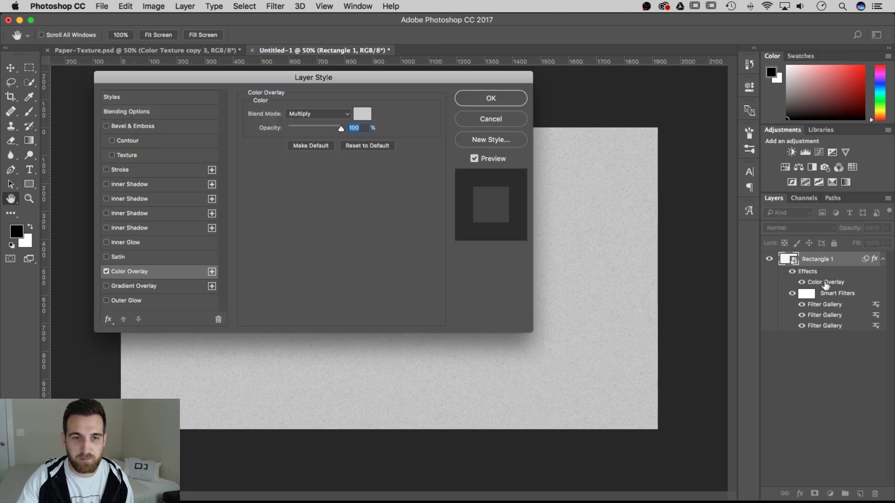
pyautogui.click(360, 114)
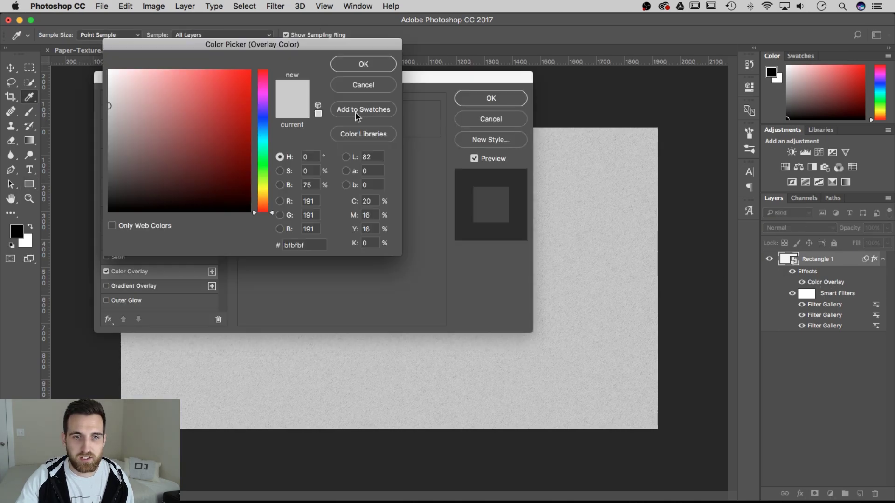
pyautogui.click(162, 96)
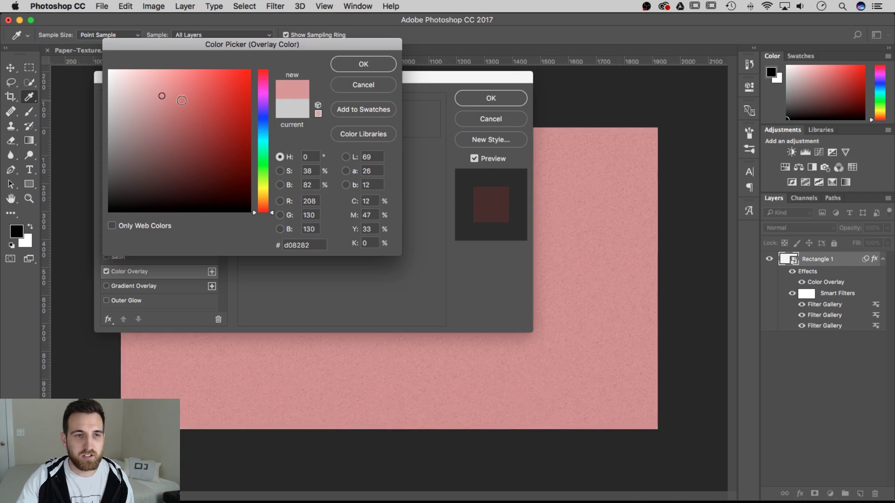
pyautogui.moveTo(167, 94)
pyautogui.mouseDown()
pyautogui.moveTo(182, 90)
pyautogui.moveTo(148, 82)
pyautogui.moveTo(152, 92)
pyautogui.moveTo(162, 83)
pyautogui.mouseUp()
pyautogui.click(263, 138)
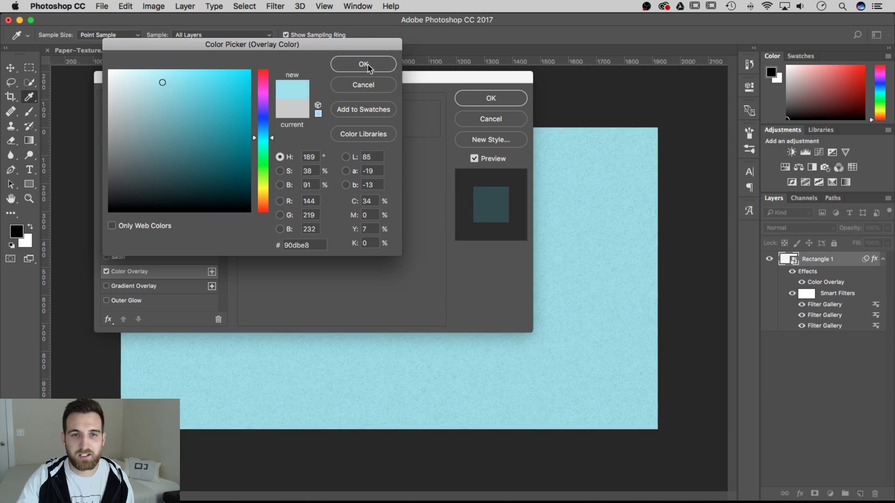
pyautogui.click(389, 63)
pyautogui.click(478, 100)
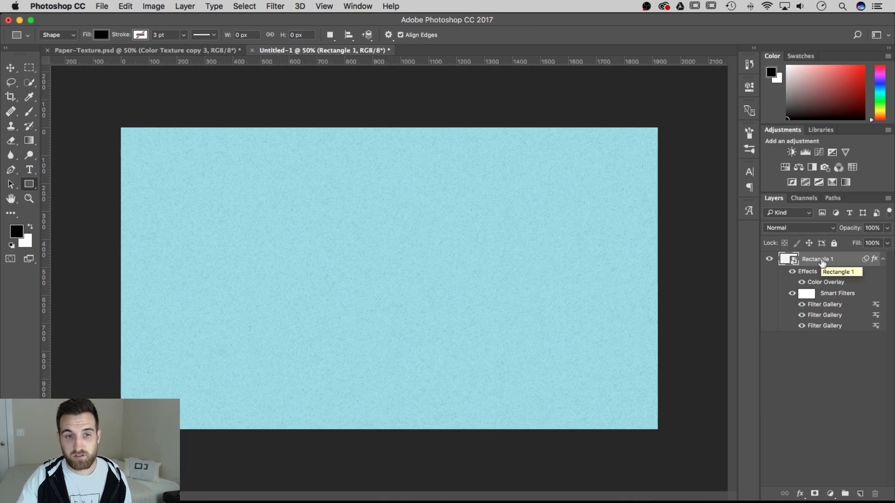
pyautogui.click(883, 259)
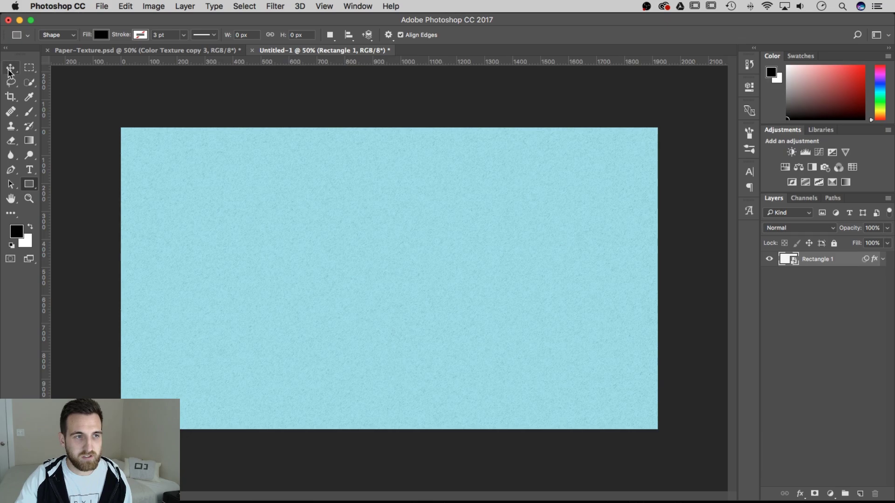
# Switch to the Move tool and shift the blue rectangle up and left to cover the canvas.
pyautogui.moveTo(10, 67); pyautogui.dragTo(44, 69)
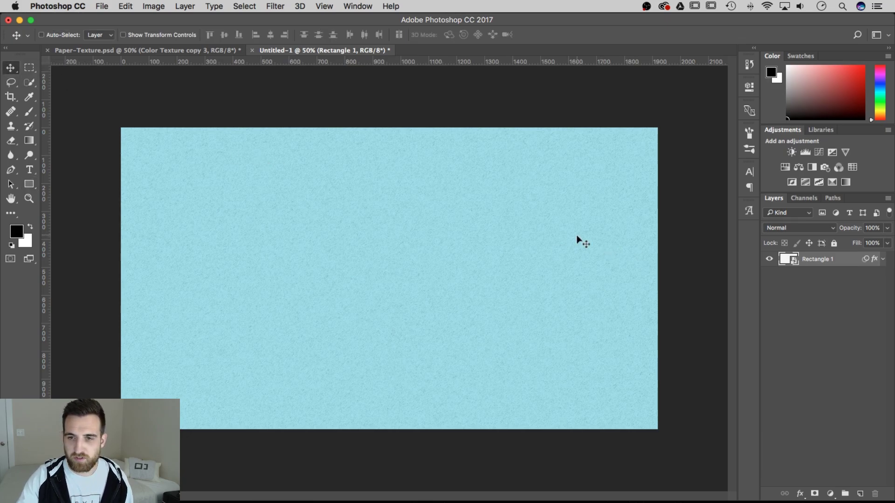
pyautogui.moveTo(606, 245); pyautogui.dragTo(579, 272)
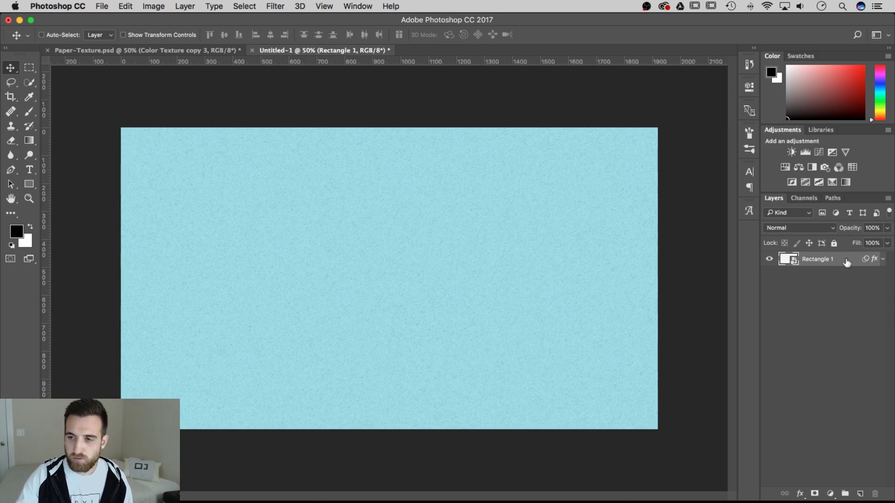
# Duplicate Rectangle 1, name the layers White Paper and Blue Paper, and hide Blue Paper.
pyautogui.moveTo(846, 263); pyautogui.dragTo(841, 275)
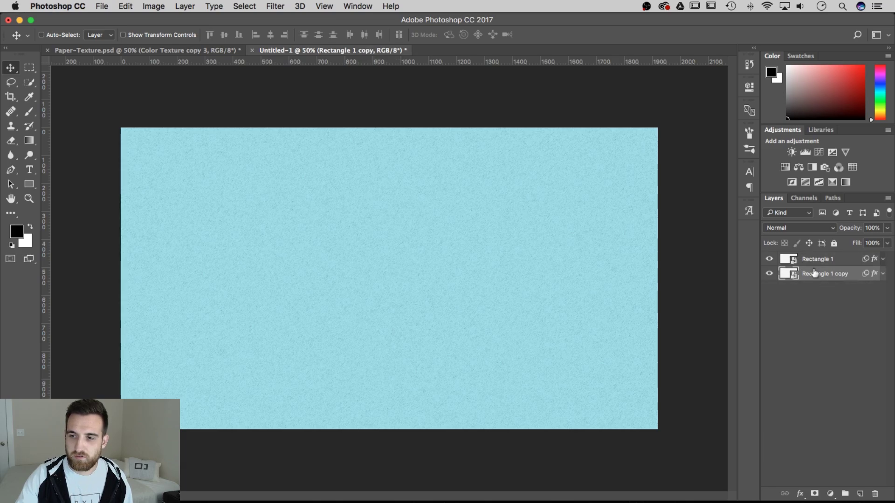
pyautogui.doubleClick(826, 274)
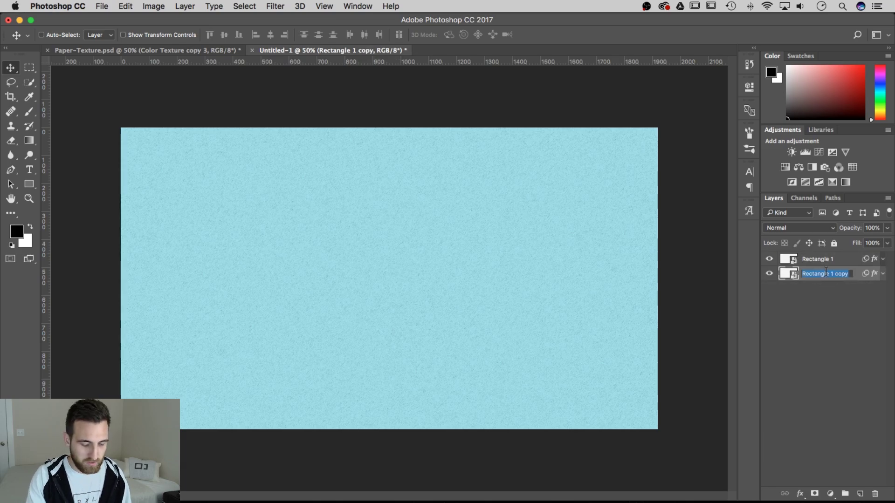
pyautogui.write('White Paper')
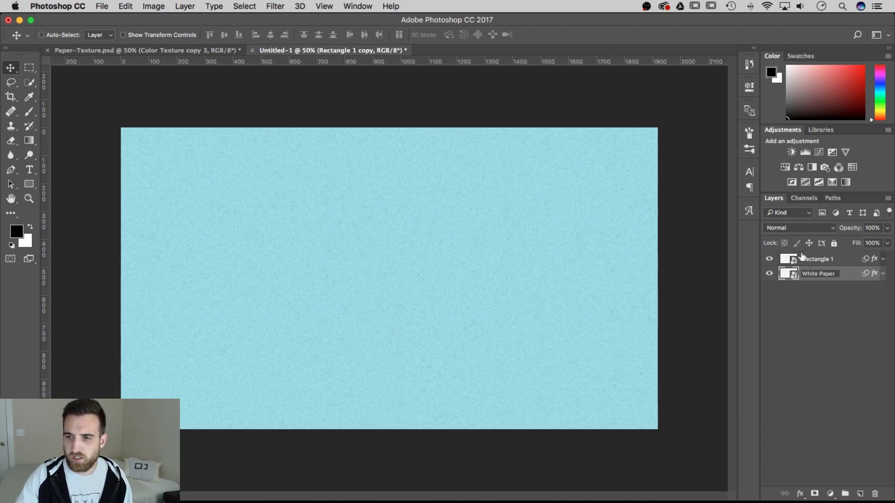
pyautogui.doubleClick(811, 259)
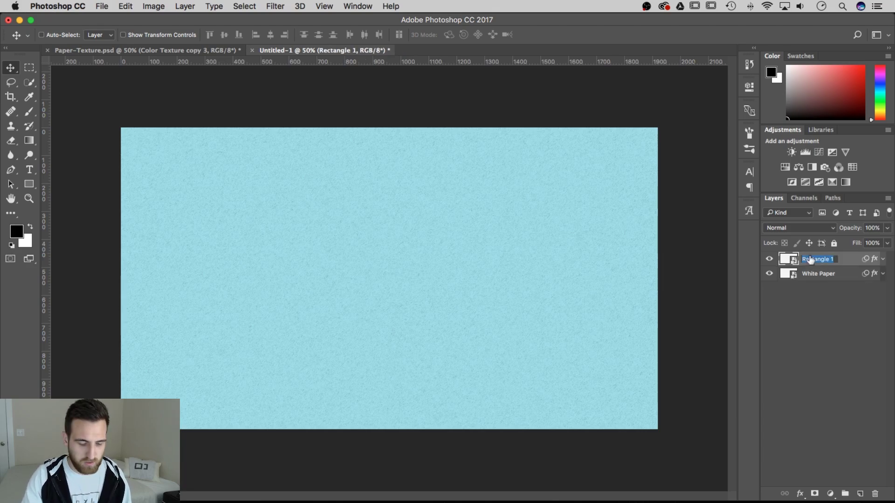
pyautogui.write('Blue Paper')
pyautogui.press('Return')
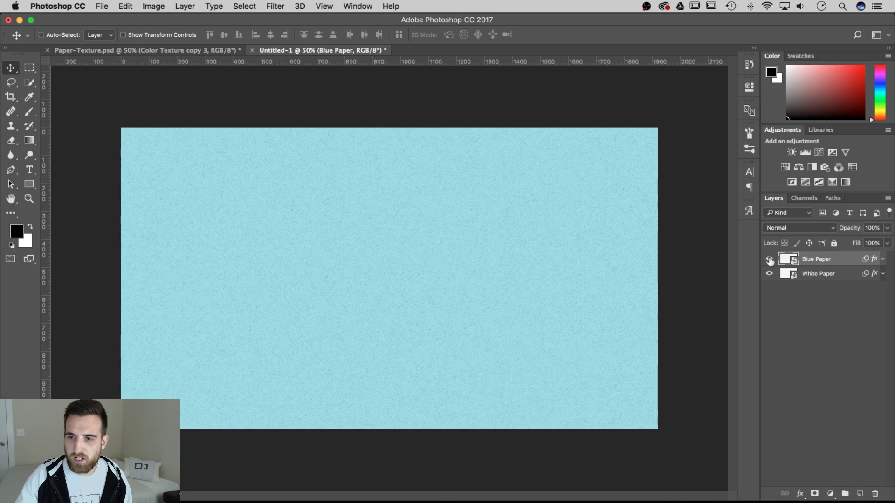
pyautogui.click(770, 260)
# Change White Paper's Color Overlay to light grey #efefef and compare it against Blue Paper.
pyautogui.click(879, 275)
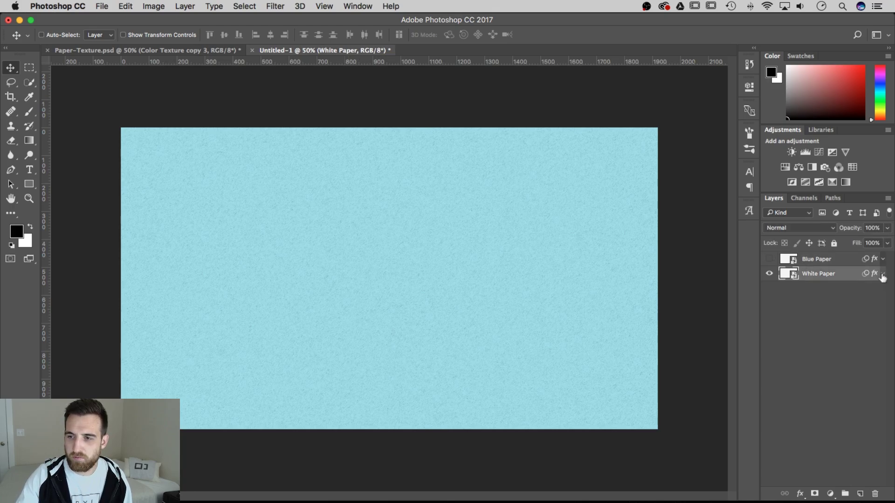
pyautogui.click(882, 275)
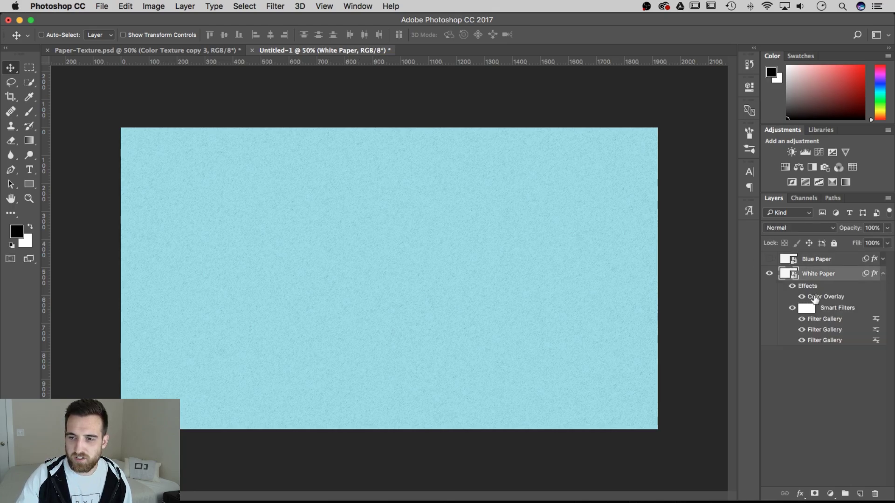
pyautogui.doubleClick(814, 298)
pyautogui.click(360, 117)
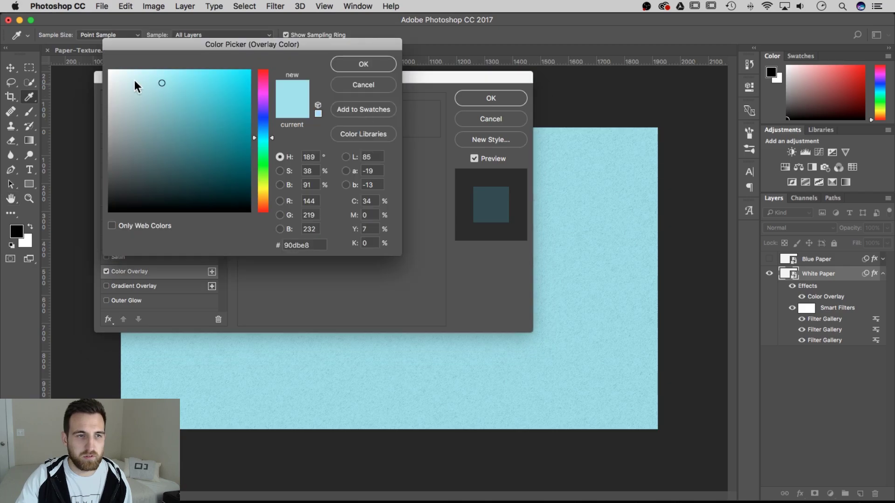
pyautogui.moveTo(136, 86); pyautogui.dragTo(108, 79)
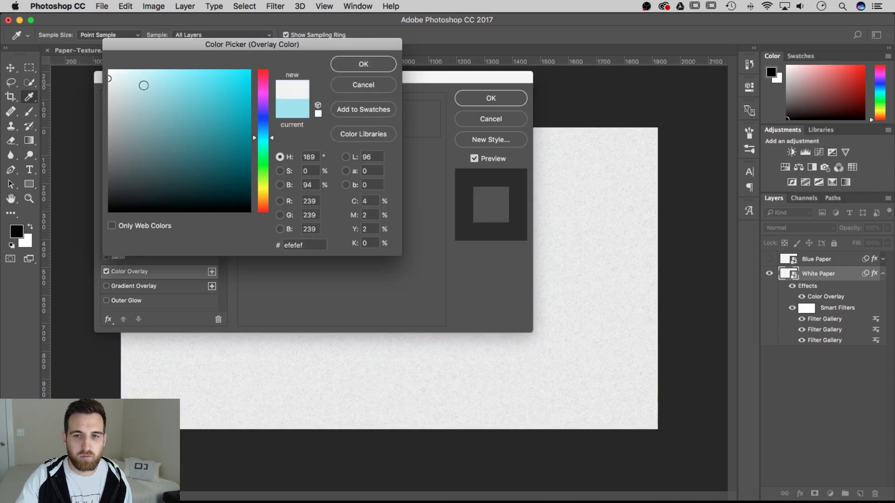
pyautogui.click(368, 66)
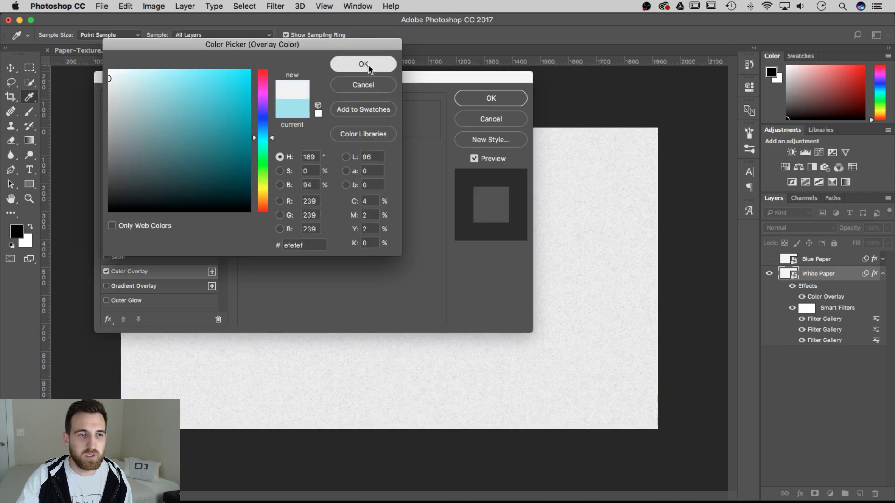
pyautogui.click(489, 97)
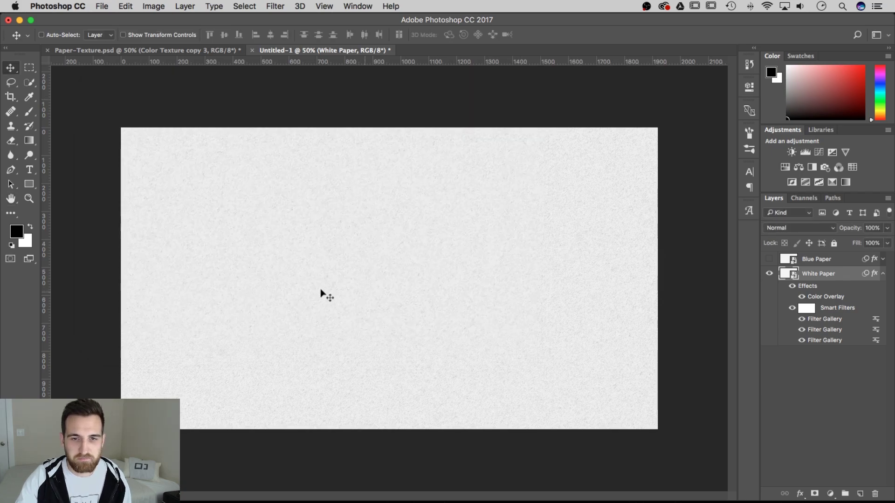
pyautogui.click(771, 259)
pyautogui.click(770, 260)
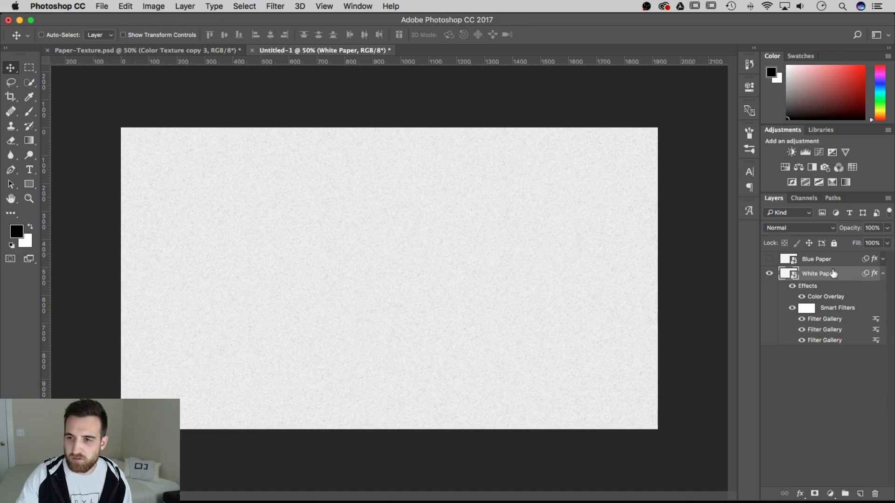
pyautogui.click(29, 171)
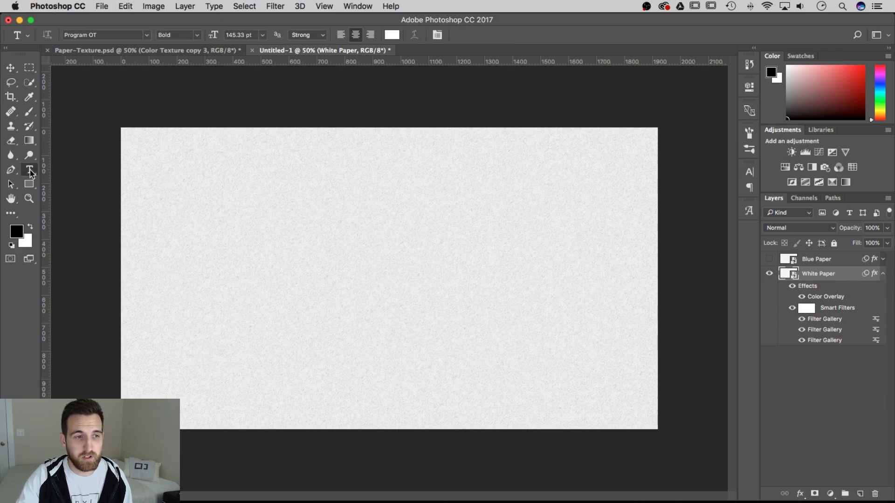
# Add a new text layer reading PAPER on the canvas.
pyautogui.click(310, 235)
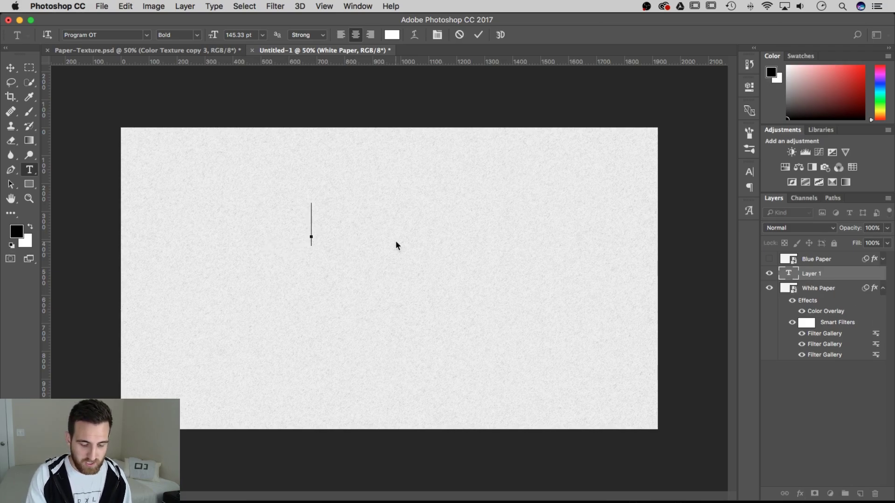
pyautogui.write('PAPER')
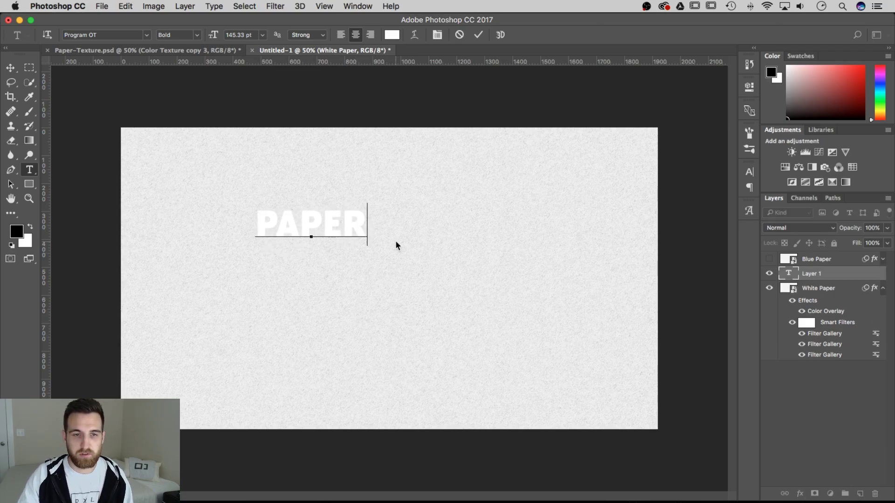
pyautogui.press('super+Return')
pyautogui.press('v')
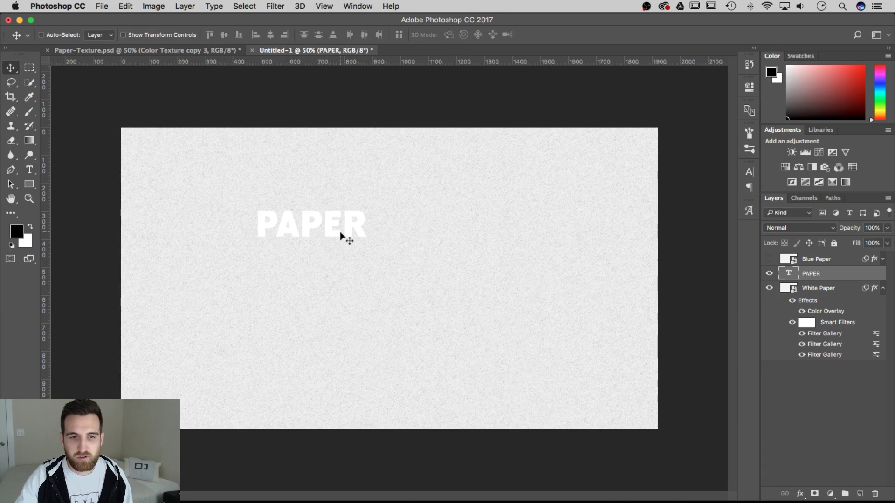
pyautogui.moveTo(341, 233); pyautogui.dragTo(351, 239)
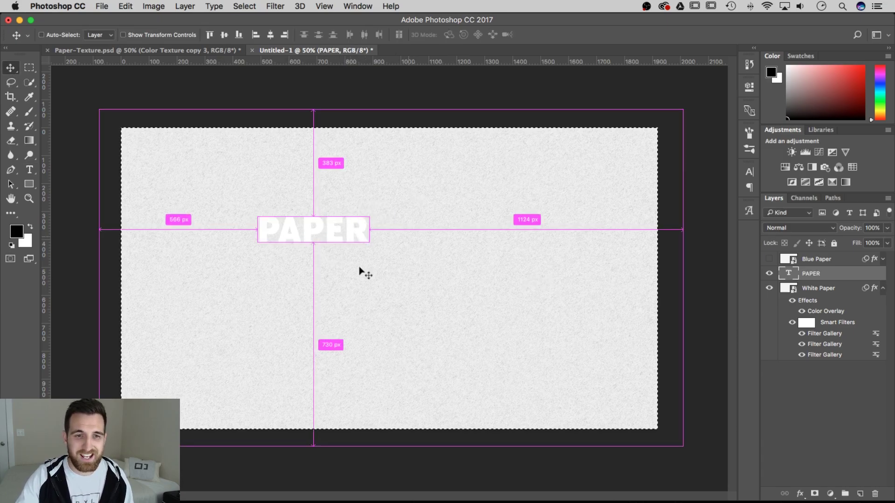
# Centre PAPER horizontally and vertically on the canvas, then deselect.
pyautogui.click(244, 6)
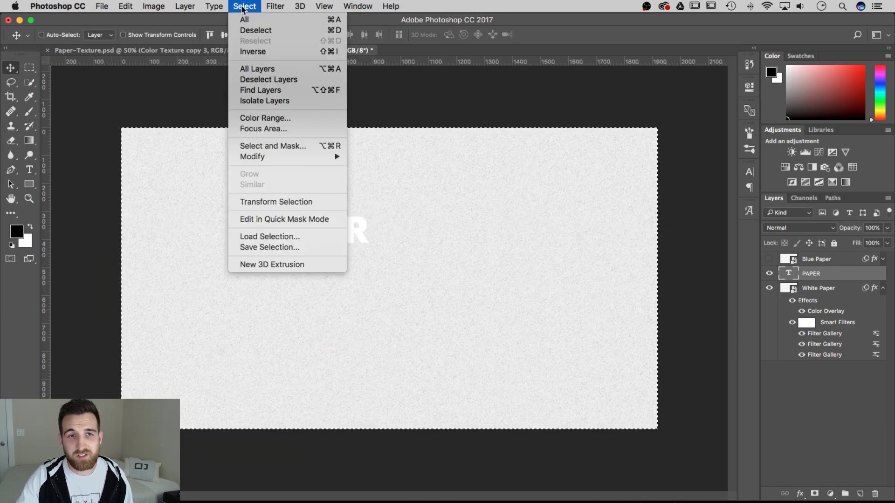
pyautogui.click(260, 20)
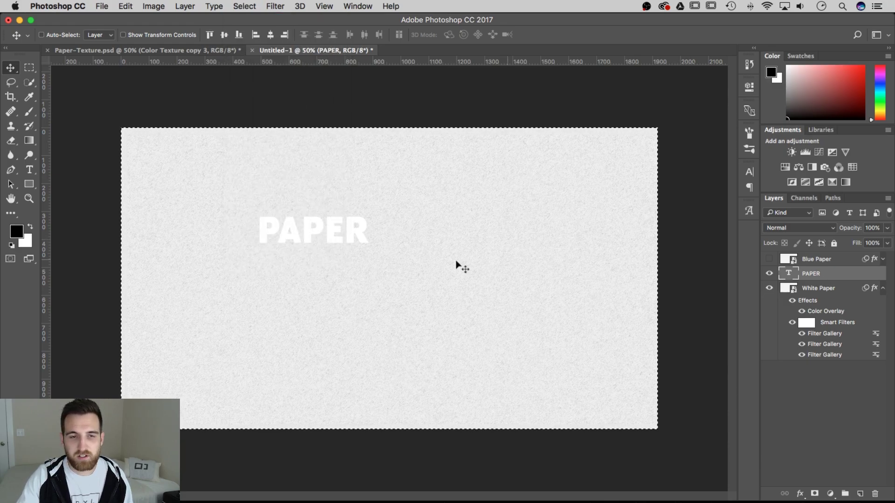
pyautogui.click(271, 34)
pyautogui.click(225, 34)
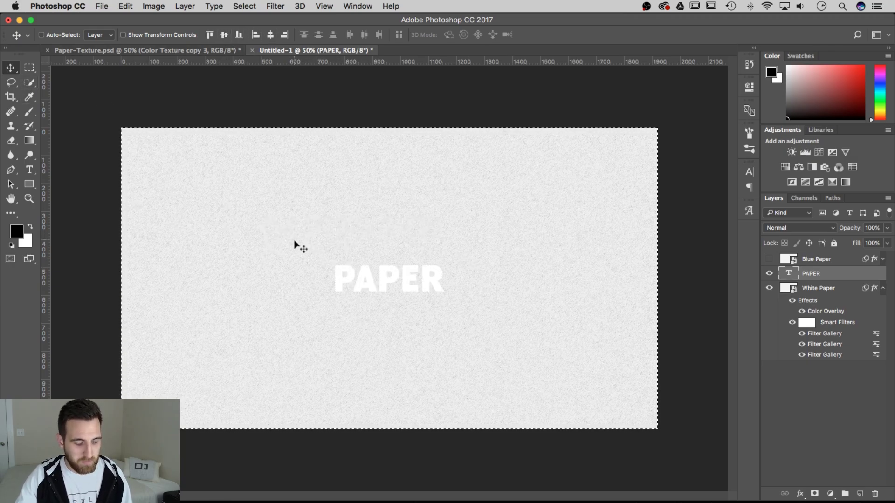
pyautogui.press('super+d')
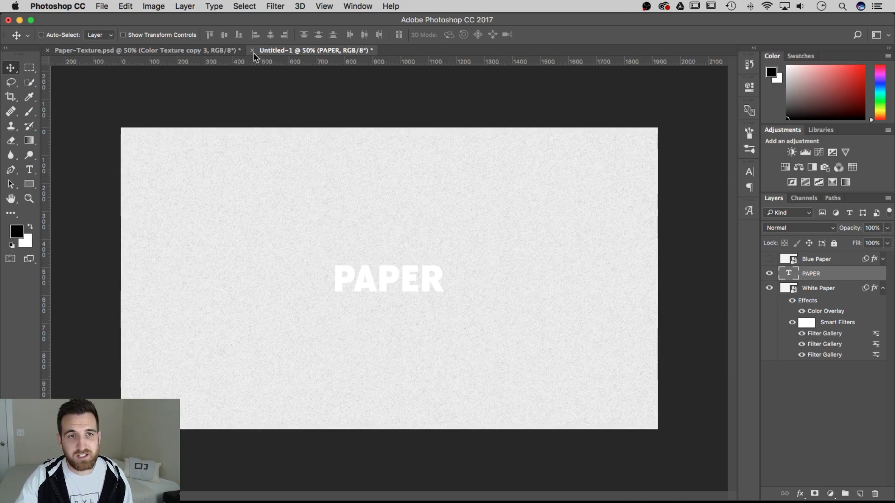
pyautogui.click(245, 7)
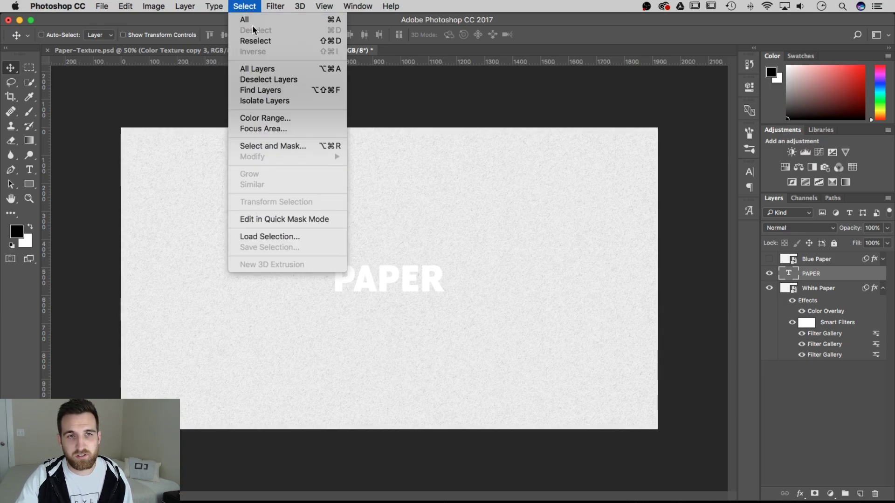
pyautogui.click(568, 199)
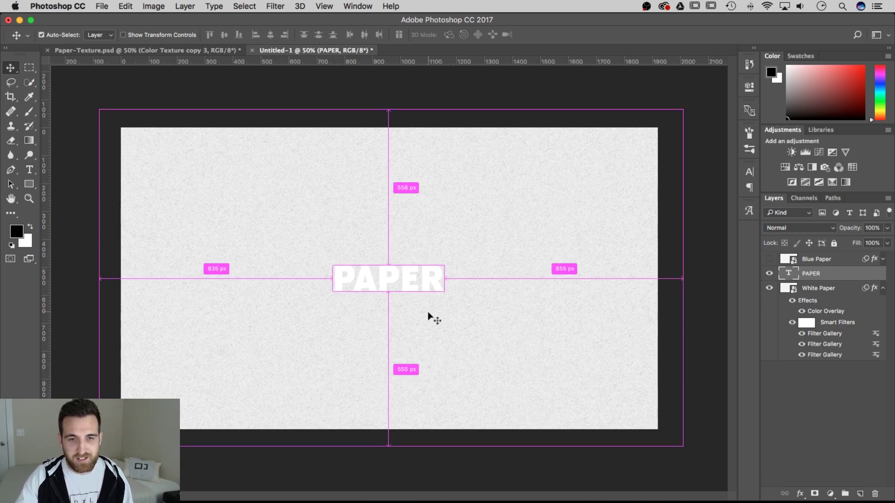
# Scale the PAPER text up to about 268% from its centre.
pyautogui.press('super+t')
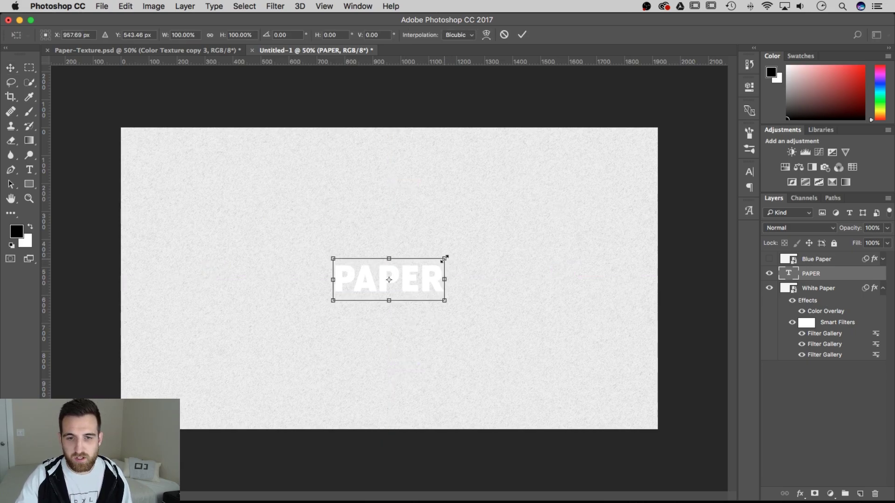
pyautogui.moveTo(445, 258); pyautogui.dragTo(537, 217)
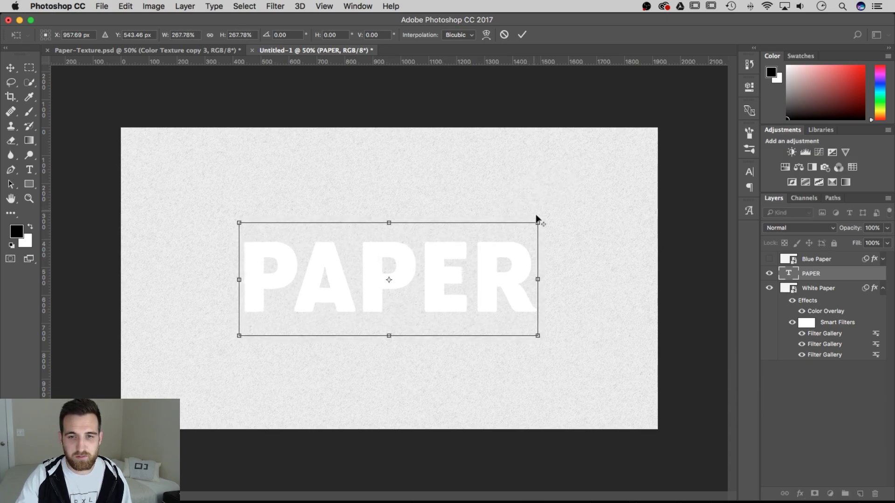
pyautogui.press('Return')
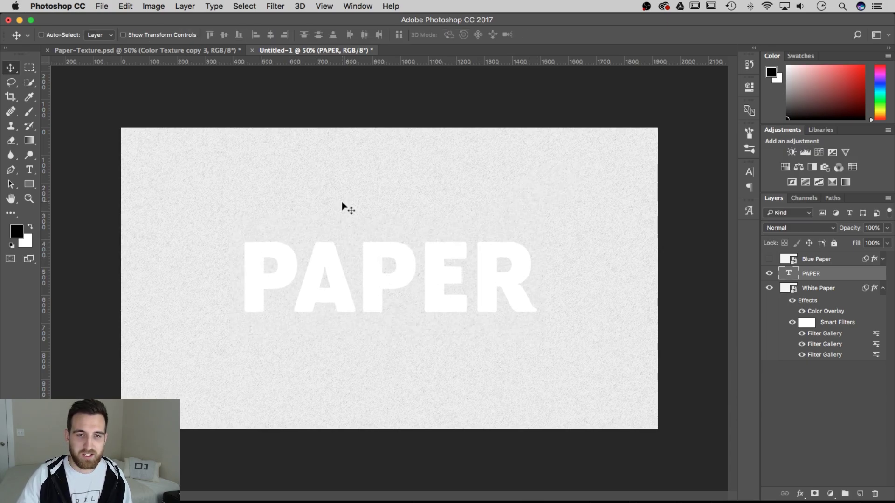
# Show Blue Paper and clip it to the PAPER text layer as a clipping mask.
pyautogui.click(769, 259)
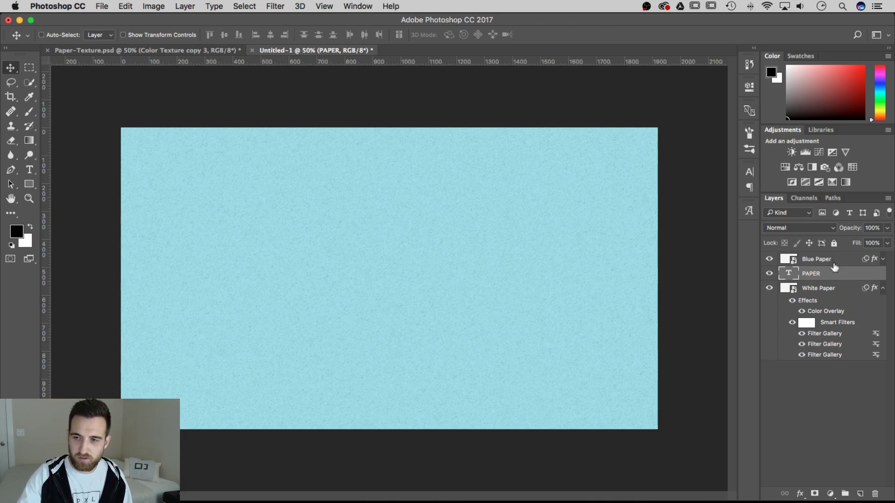
pyautogui.moveTo(834, 267); pyautogui.dragTo(840, 263)
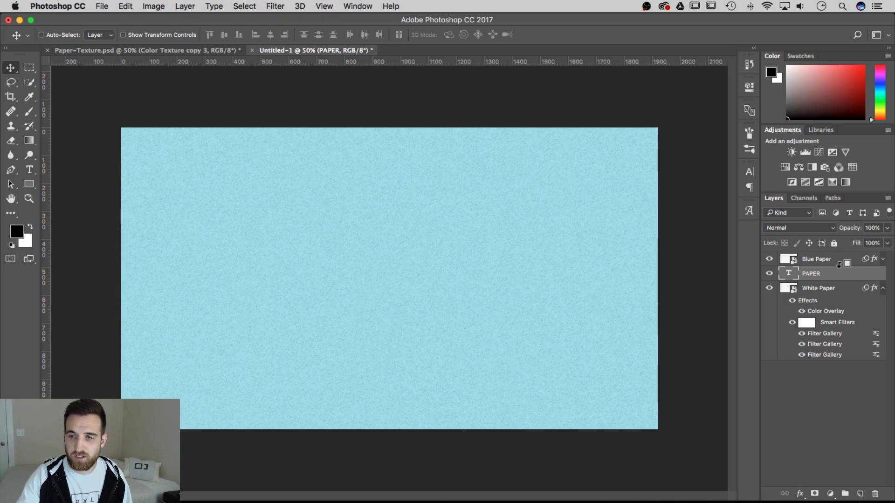
pyautogui.keyDown('alt'); pyautogui.click(839, 264); pyautogui.keyUp('alt')
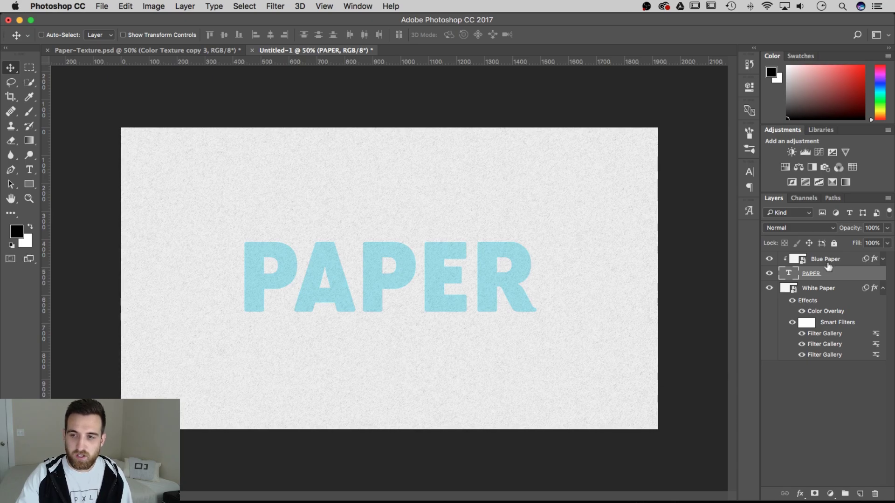
pyautogui.click(827, 264)
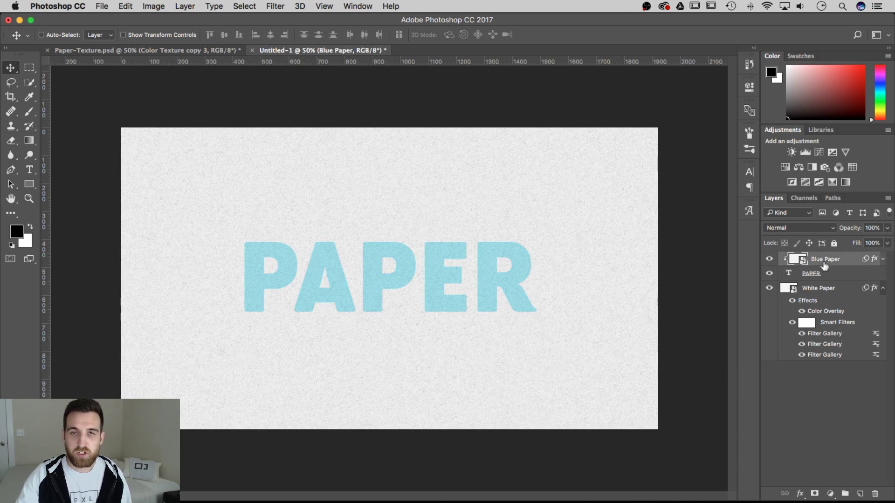
pyautogui.click(815, 276)
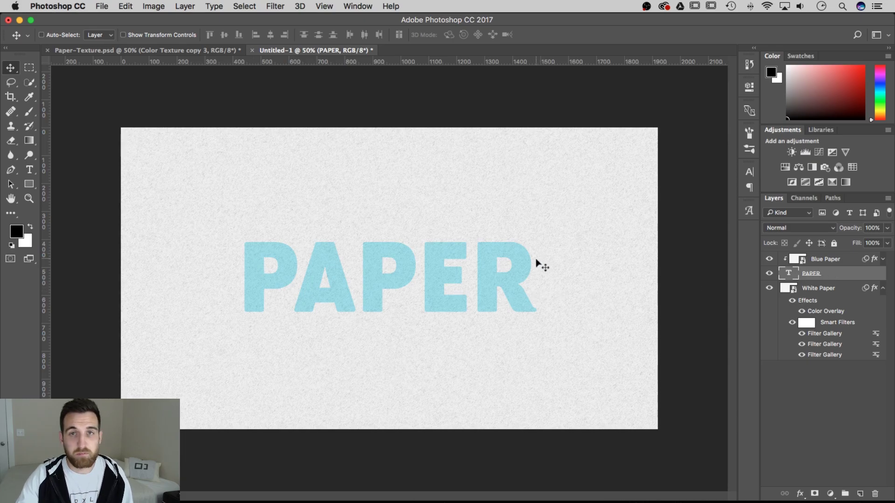
# Replace the word PAPER with TEXTURE and re-centre it.
pyautogui.press('t')
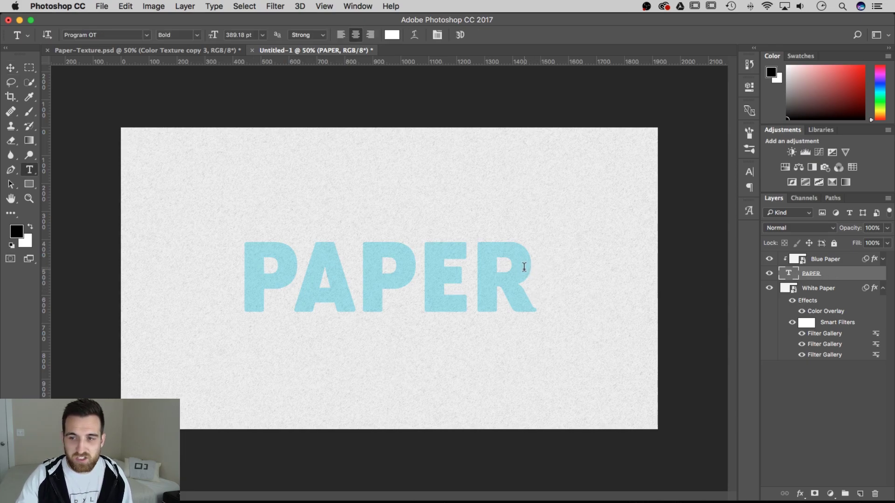
pyautogui.moveTo(524, 266); pyautogui.dragTo(192, 270)
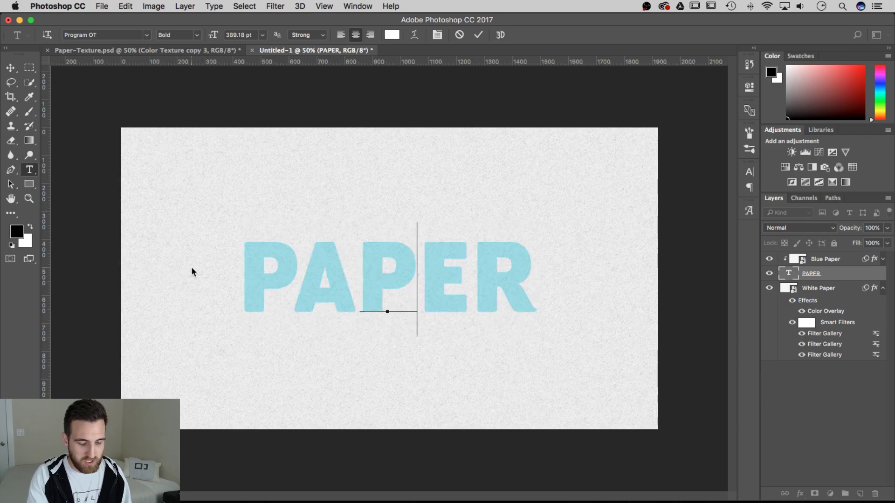
pyautogui.write('TEXTURE')
pyautogui.hotkey('ctrl', 'Return')
pyautogui.press('v')
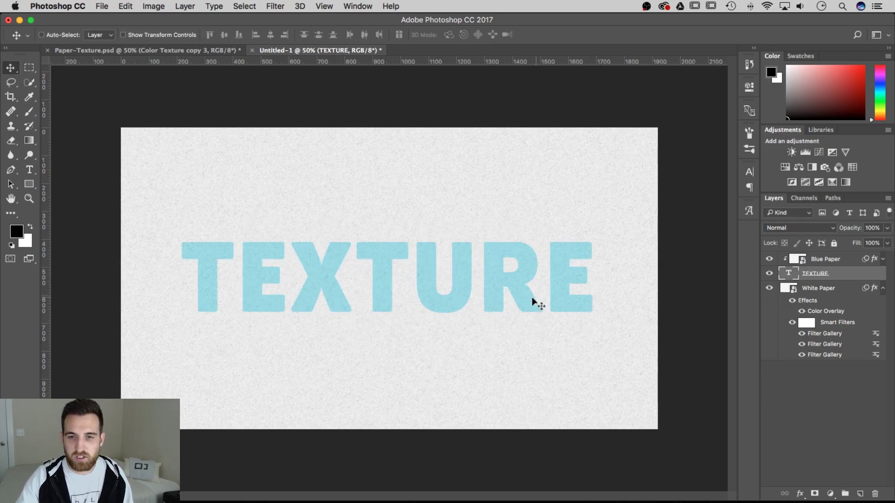
pyautogui.moveTo(507, 290)
pyautogui.mouseDown()
pyautogui.moveTo(515, 293)
pyautogui.moveTo(507, 290)
pyautogui.mouseUp()
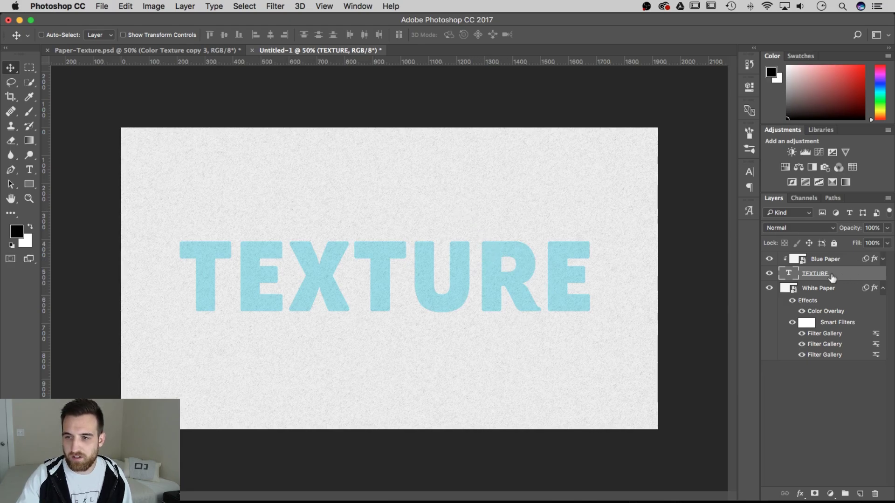
# Add a Multiply drop shadow to TEXTURE: 74% opacity, 9 px distance, 27 px size.
pyautogui.doubleClick(861, 274)
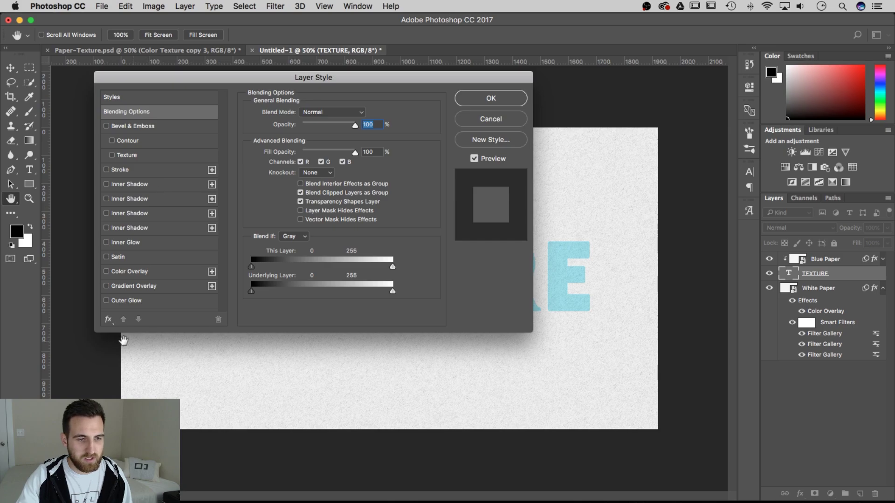
pyautogui.click(110, 320)
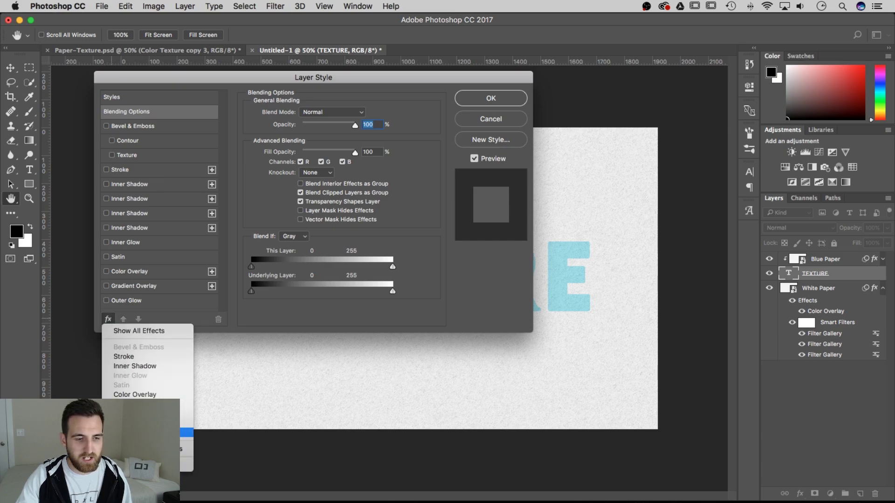
pyautogui.click(140, 433)
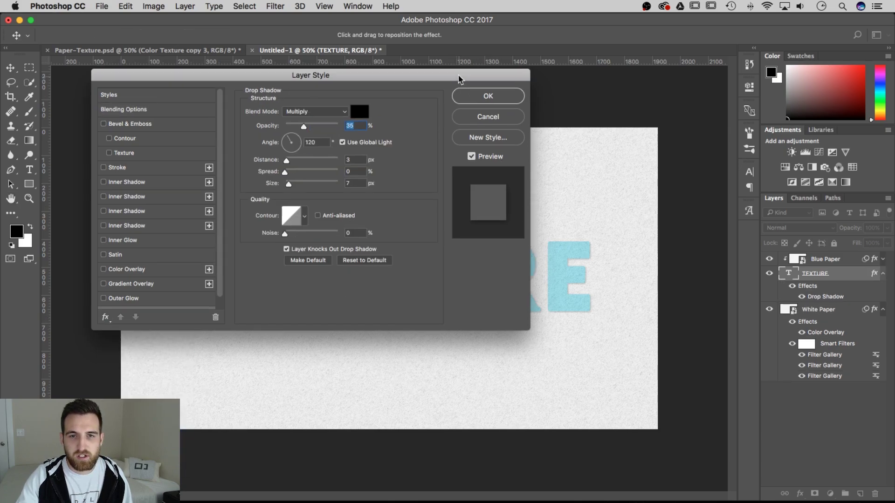
pyautogui.moveTo(459, 80); pyautogui.dragTo(407, 29)
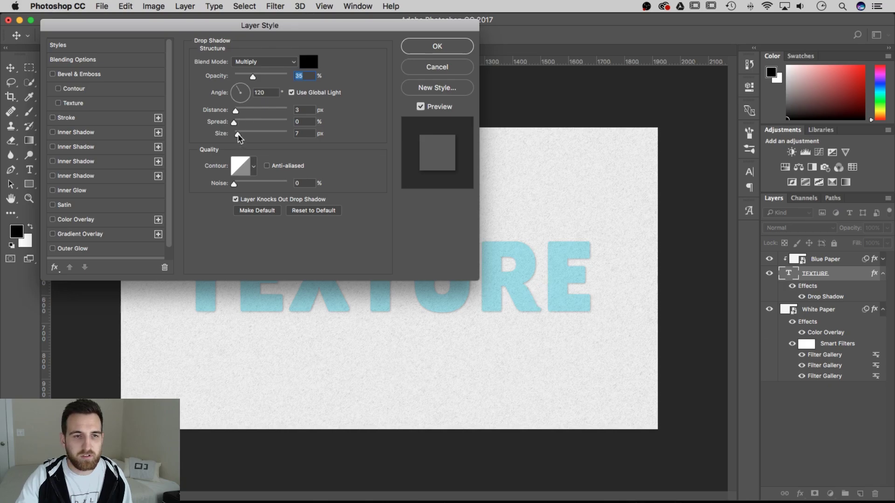
pyautogui.moveTo(239, 135); pyautogui.dragTo(239, 113)
pyautogui.moveTo(254, 77); pyautogui.dragTo(262, 76)
pyautogui.click(438, 46)
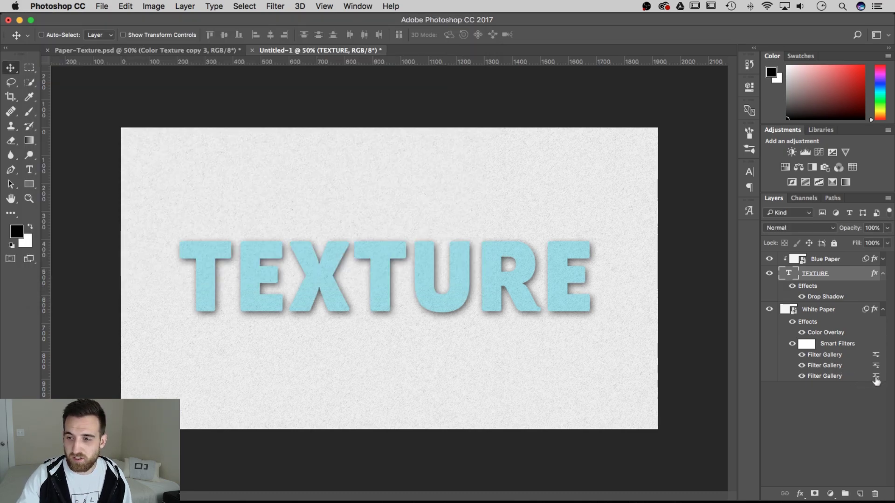
# Set White Paper's third Filter Gallery smart filter to Normal mode at 50% opacity.
pyautogui.click(802, 376)
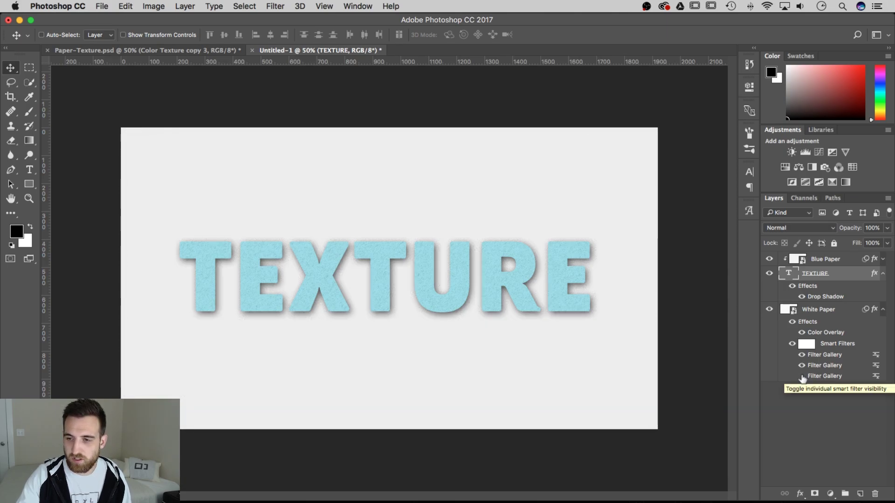
pyautogui.click(802, 376)
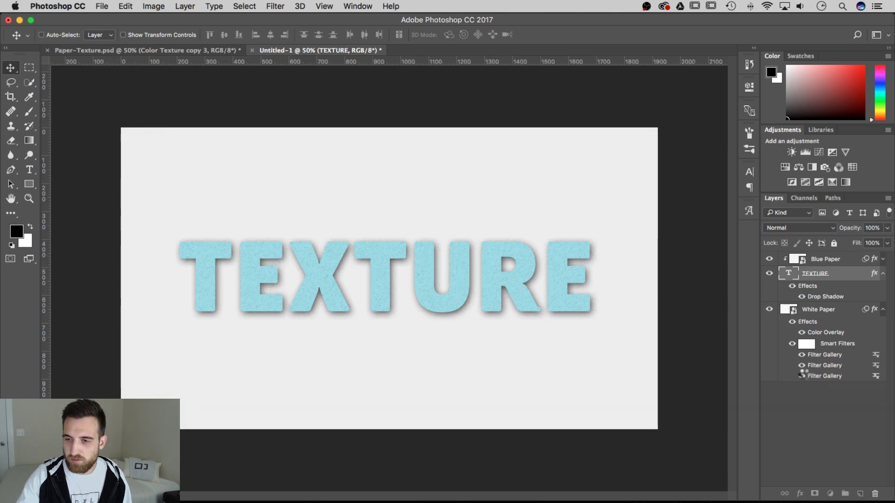
pyautogui.doubleClick(876, 377)
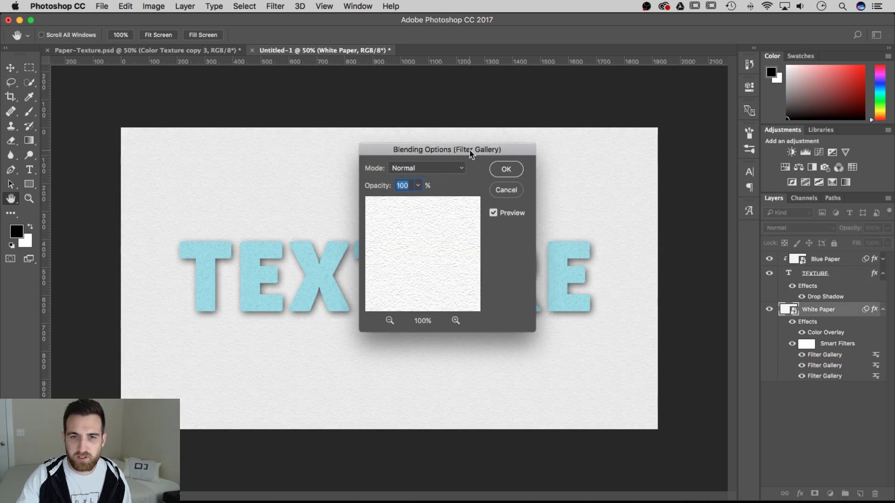
pyautogui.moveTo(469, 150); pyautogui.dragTo(453, 153)
pyautogui.click(438, 167)
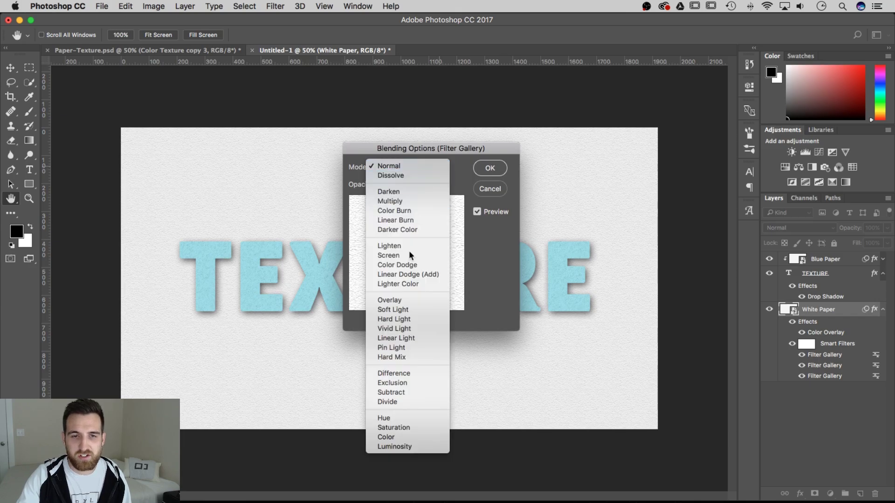
pyautogui.click(468, 163)
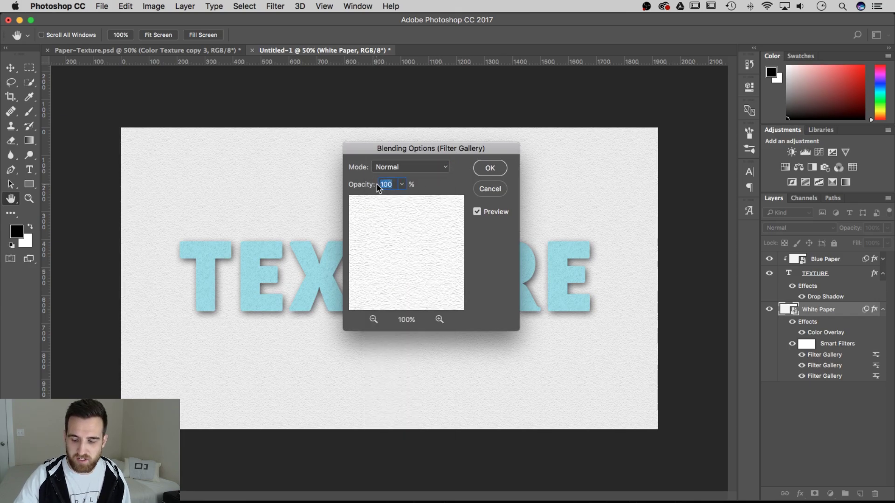
pyautogui.write('50')
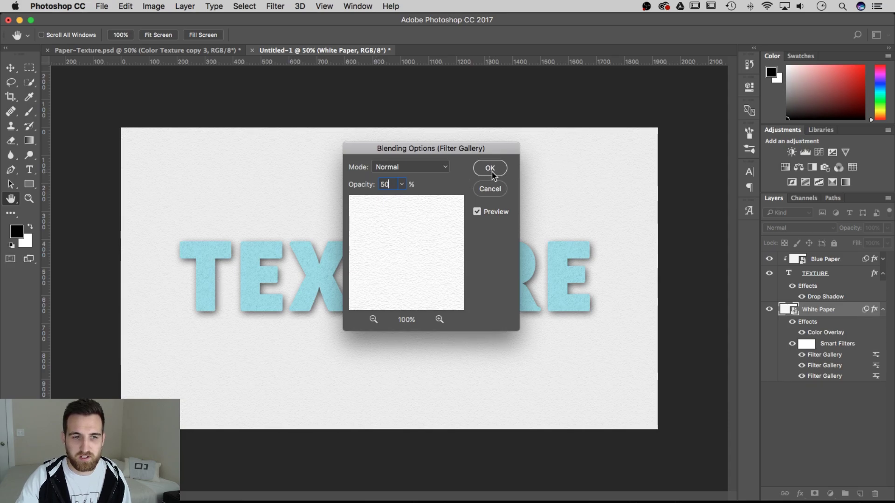
pyautogui.click(492, 171)
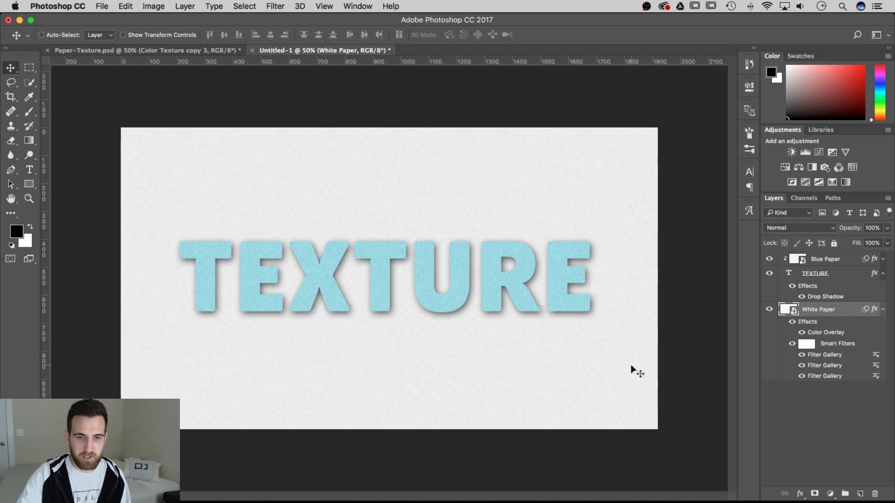
# Reduce the TEXTURE drop shadow to 25% opacity and 13 px size.
pyautogui.doubleClick(775, 296)
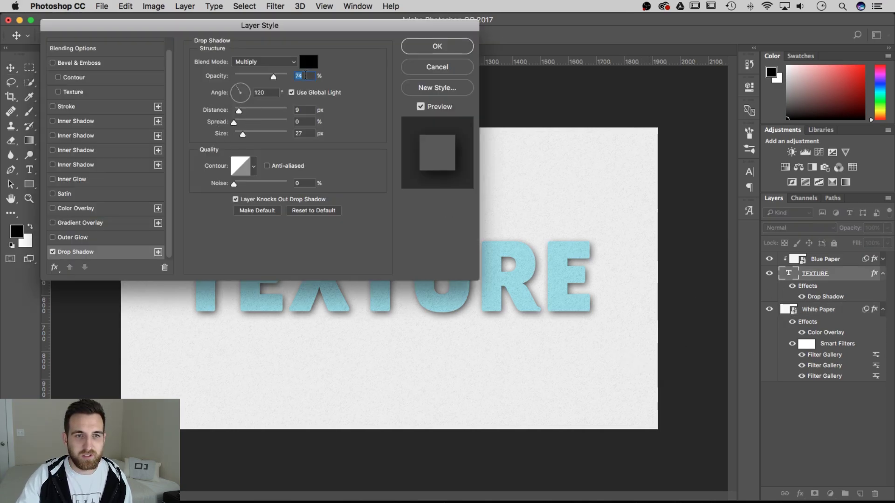
pyautogui.write('50')
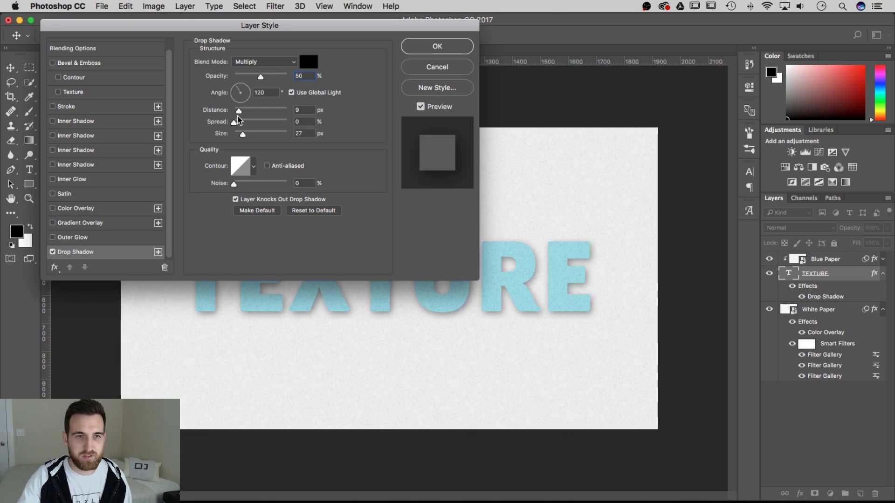
pyautogui.moveTo(242, 135); pyautogui.dragTo(240, 135)
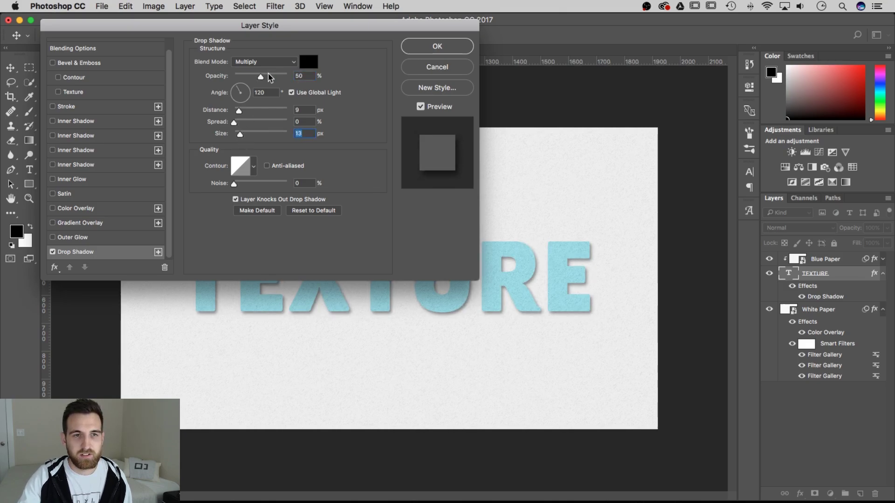
pyautogui.doubleClick(301, 75)
pyautogui.write('25')
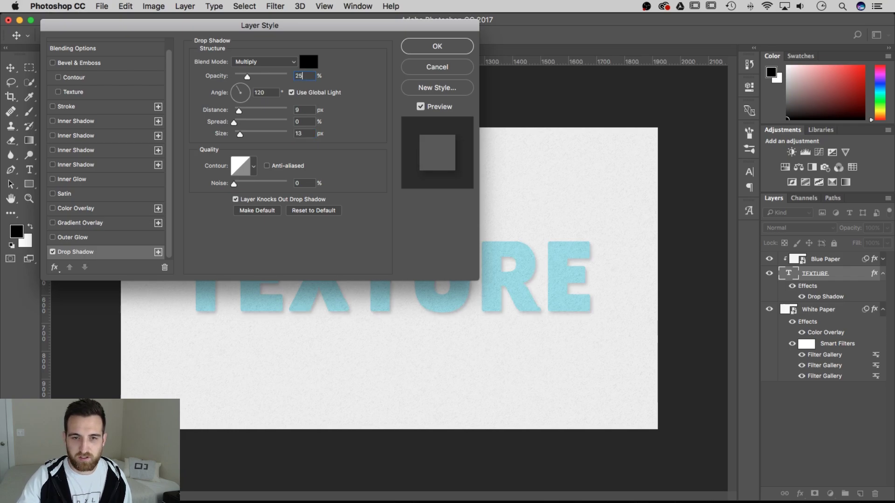
pyautogui.press('Return')
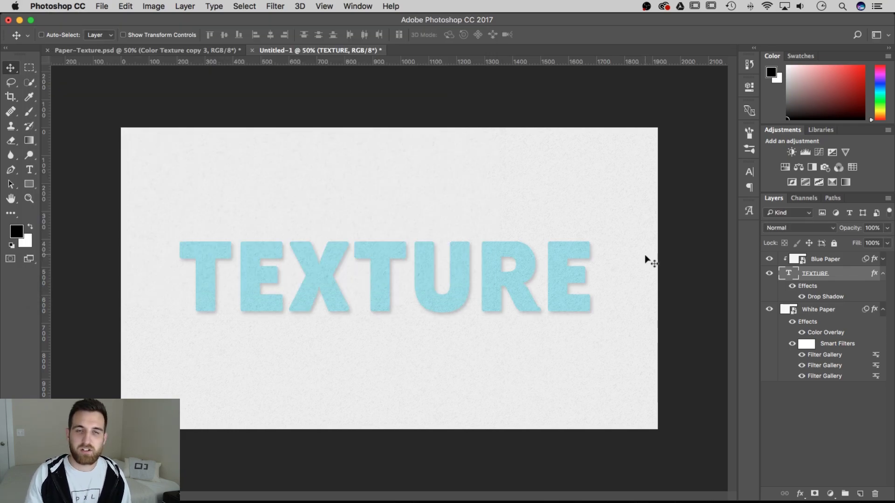